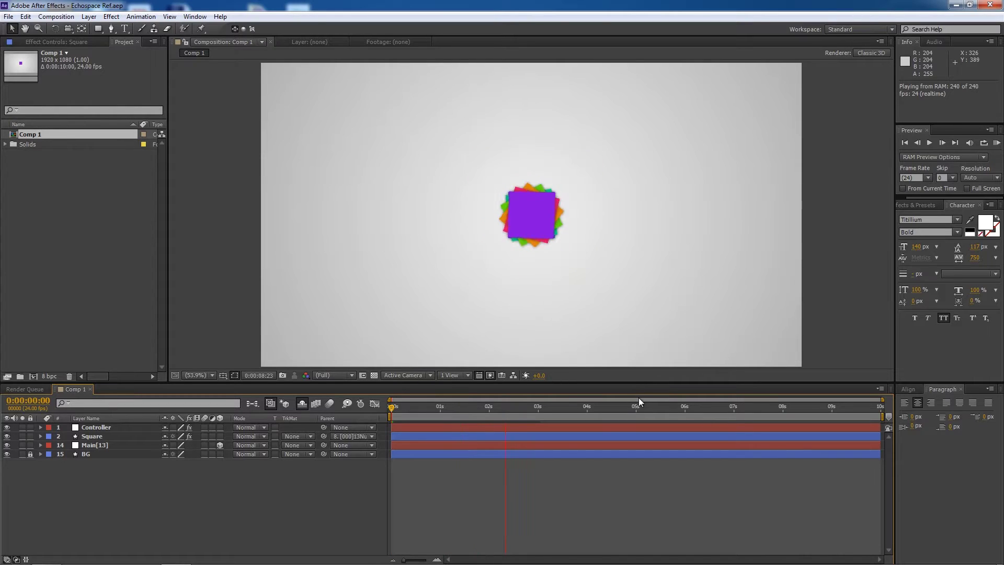
# Step: Create a 1920x1080, 24 fps, 10-second composition named Echospace
pyautogui.moveTo(601, 409)
pyautogui.mouseDown()
pyautogui.moveTo(418, 423)
pyautogui.moveTo(694, 421)
pyautogui.moveTo(527, 445)
pyautogui.mouseUp()
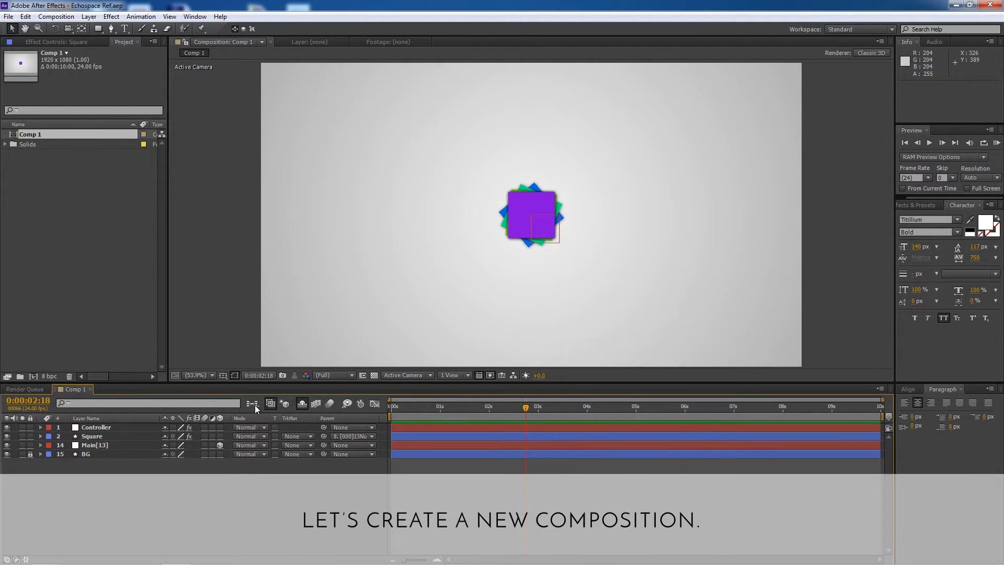
pyautogui.click(34, 375)
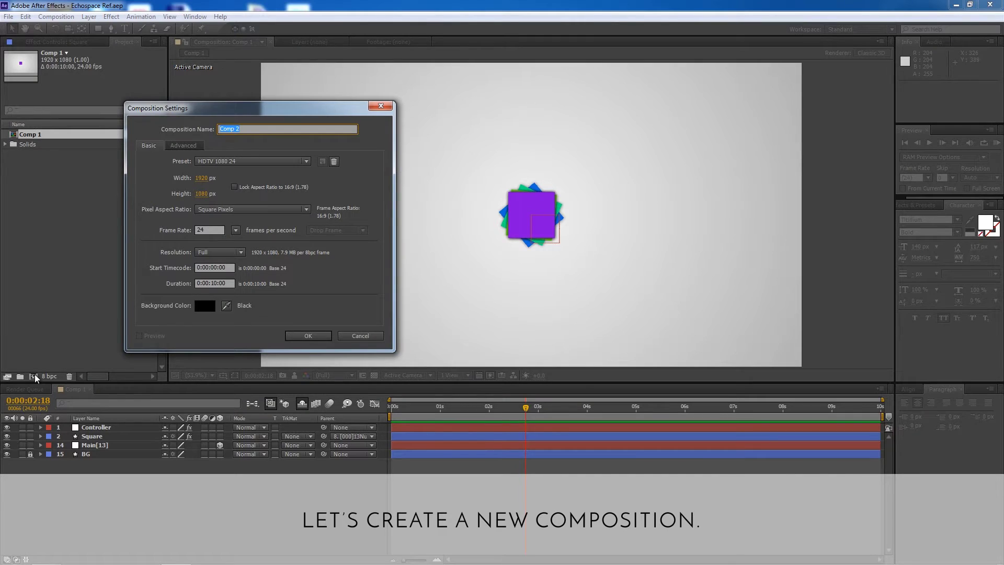
pyautogui.write('Echospace')
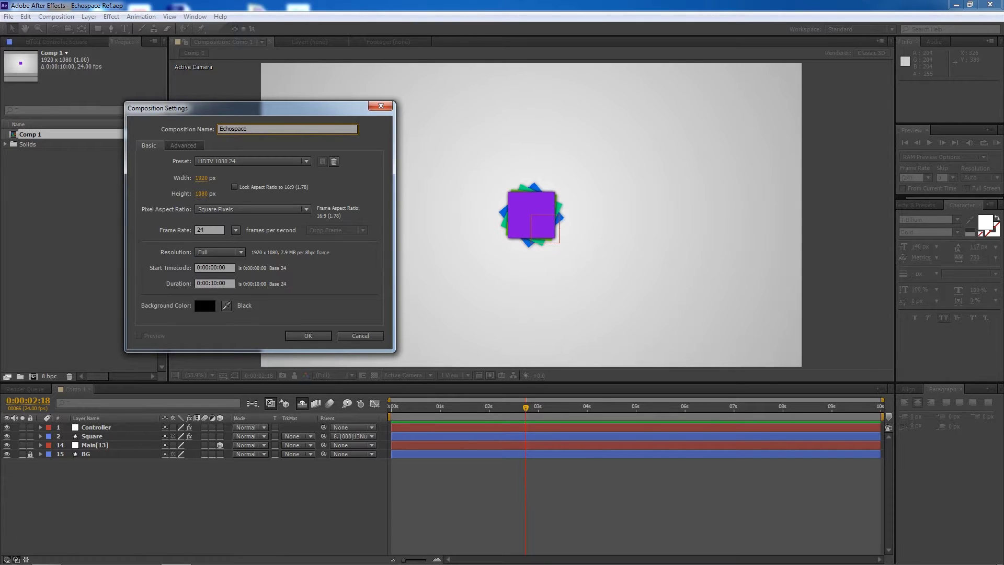
pyautogui.press('Return')
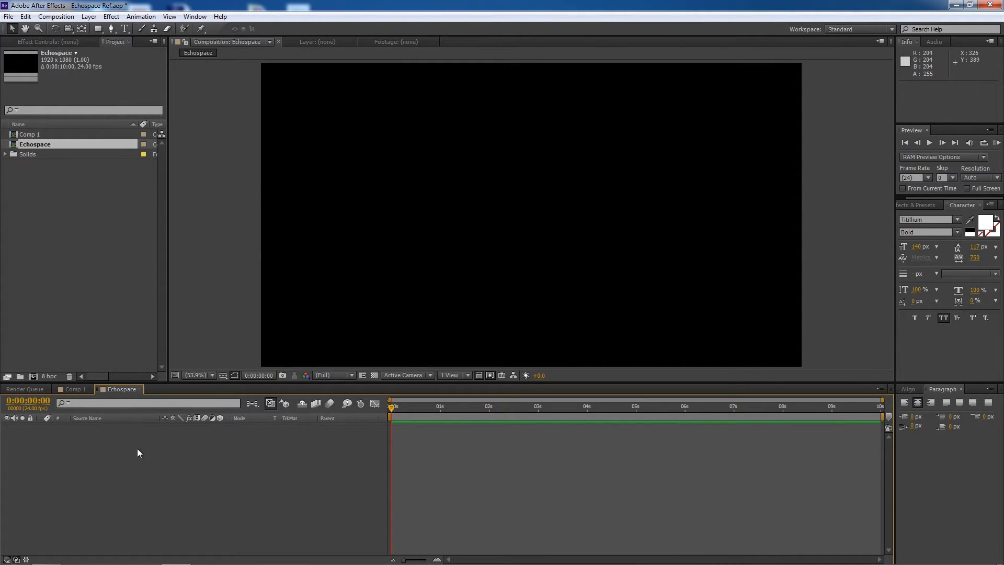
# Step: Add a full-frame rectangle layer and stretch its radial gradient out to the frame corner
pyautogui.moveTo(98, 28); pyautogui.dragTo(118, 32)
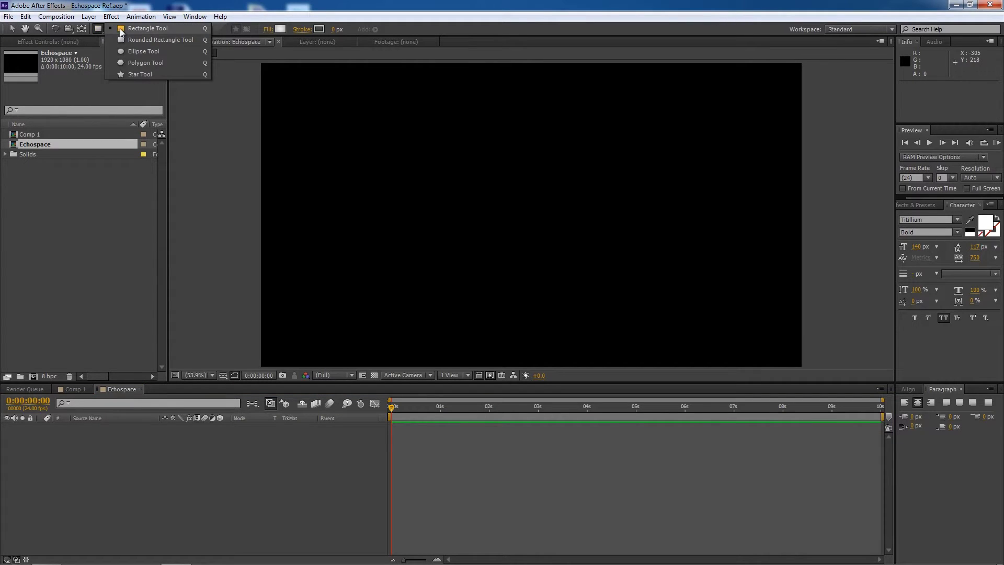
pyautogui.click(118, 30)
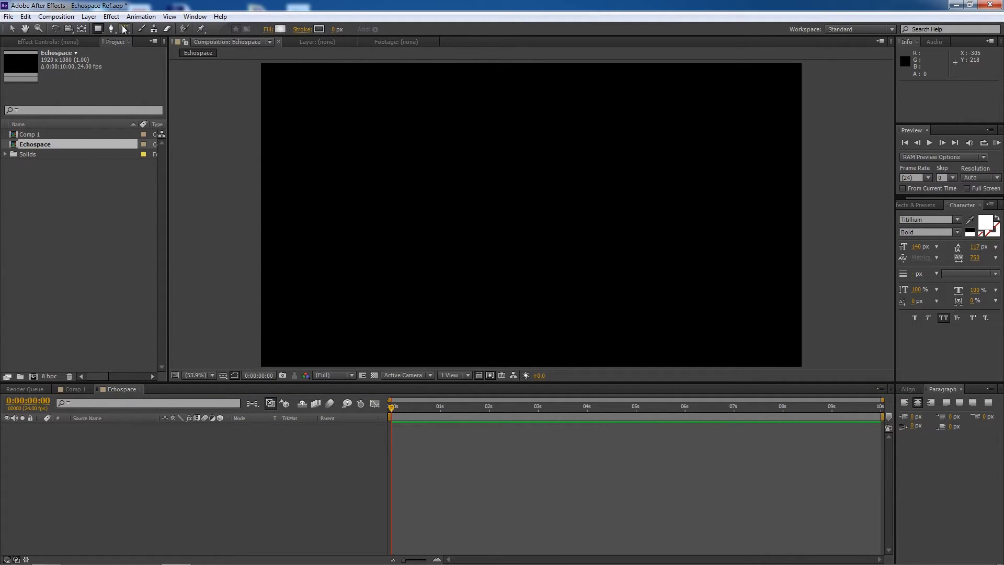
pyautogui.doubleClick(98, 29)
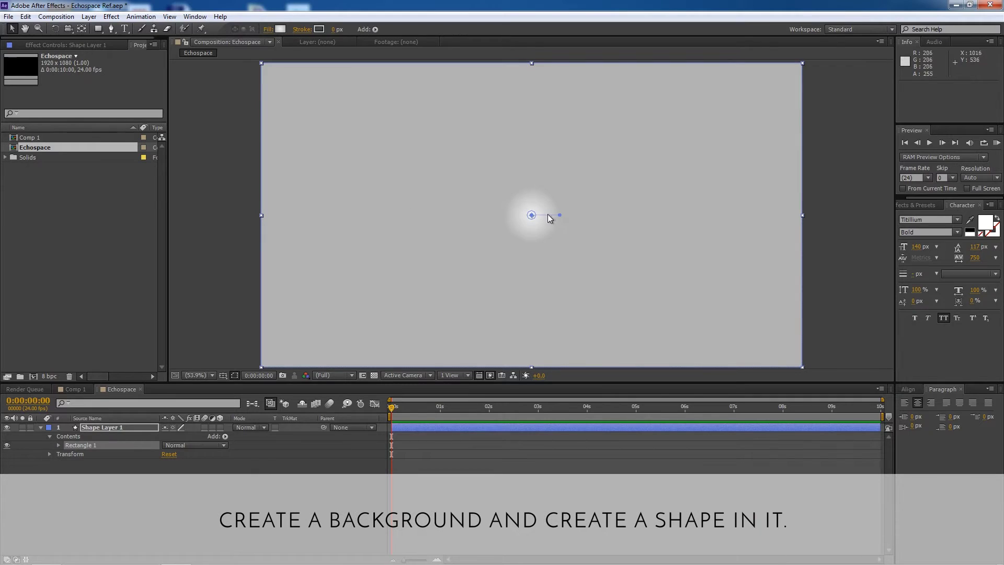
pyautogui.moveTo(560, 215); pyautogui.dragTo(801, 64)
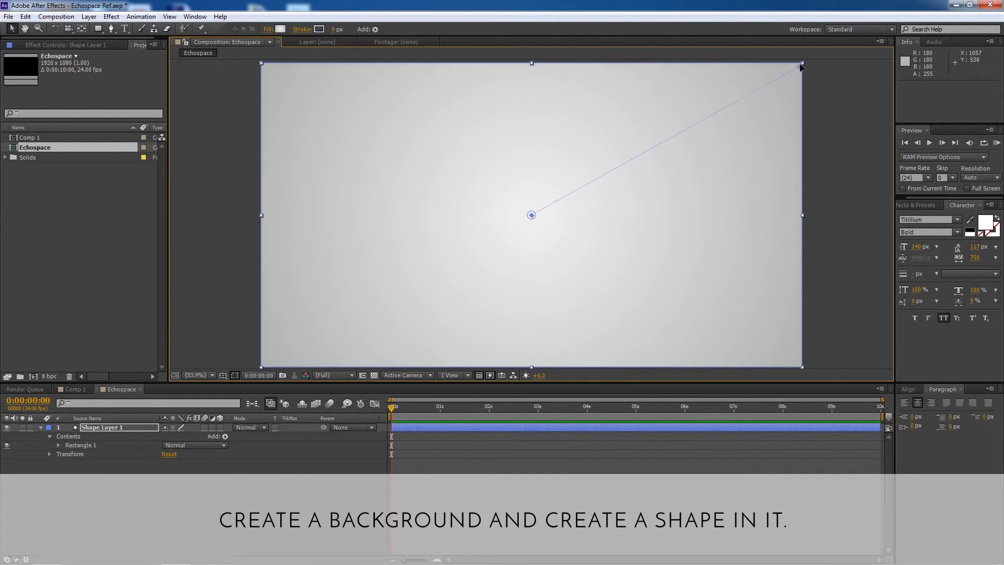
# Step: Rename the shape layer BG, lock it and collapse its properties
pyautogui.click(104, 431)
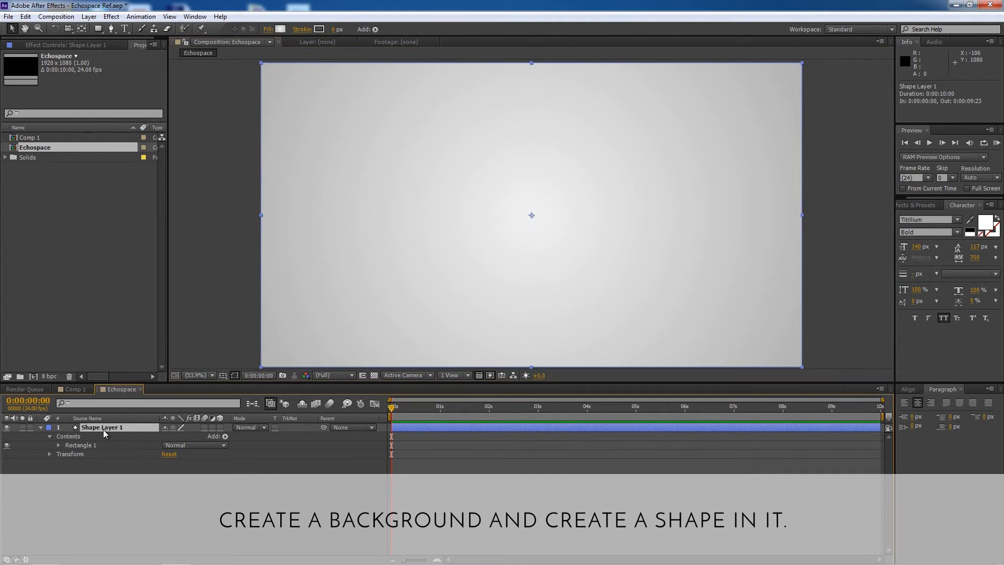
pyautogui.press('Return')
pyautogui.write('BG')
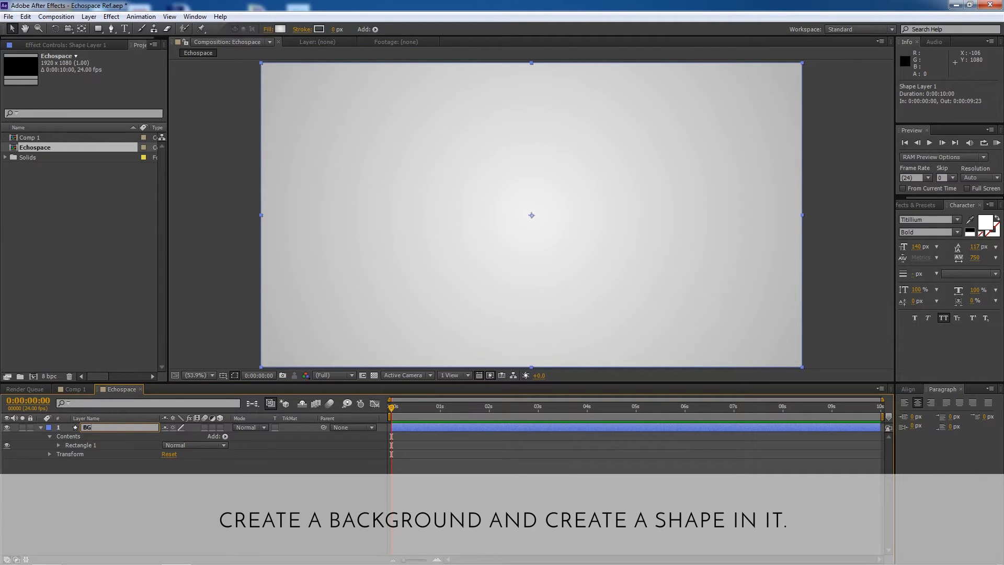
pyautogui.press('Return')
pyautogui.click(30, 427)
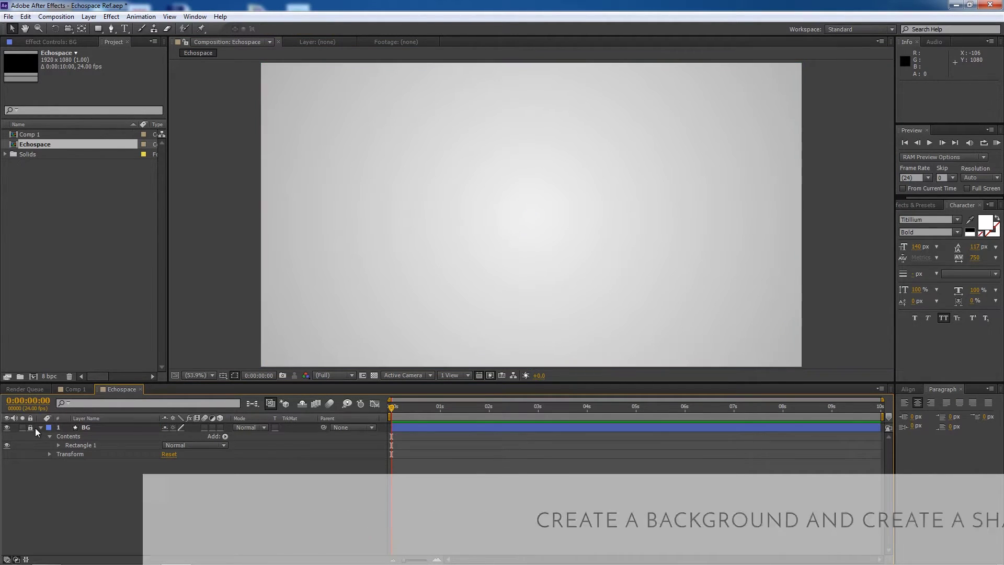
pyautogui.click(41, 428)
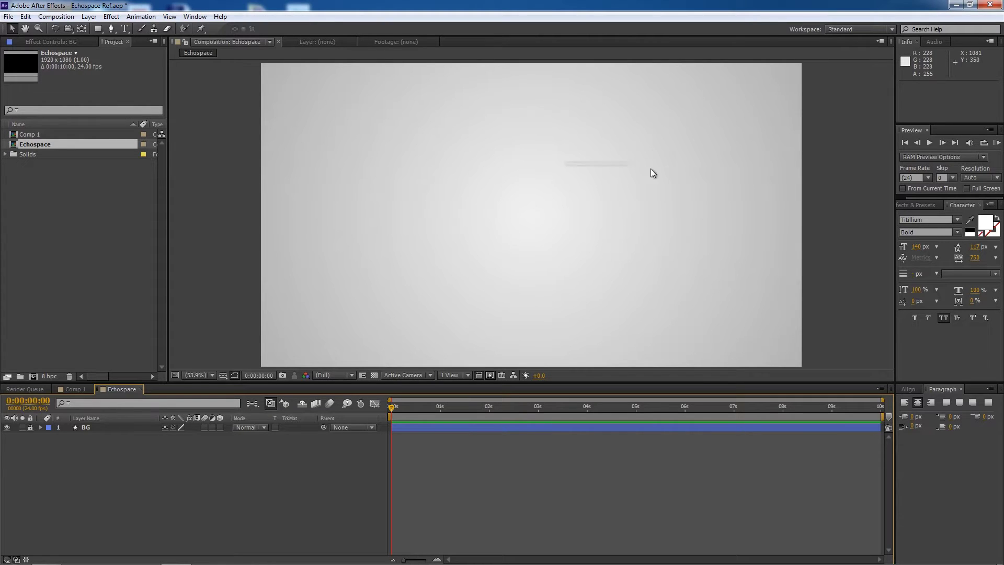
pyautogui.click(97, 29)
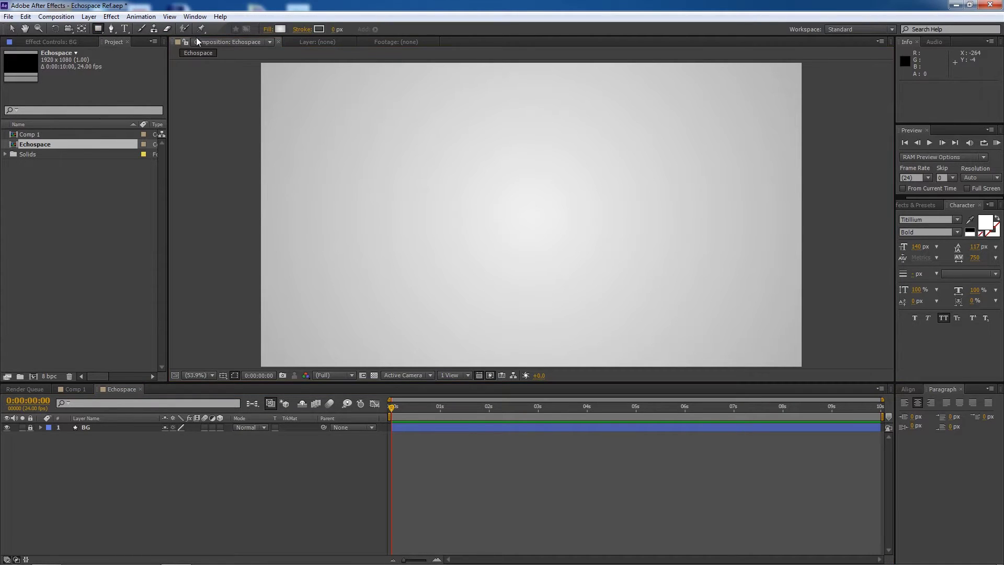
# Step: Switch the shape fill to solid purple (R 75, G 7, B 199) and draw a small rectangle
pyautogui.click(268, 29)
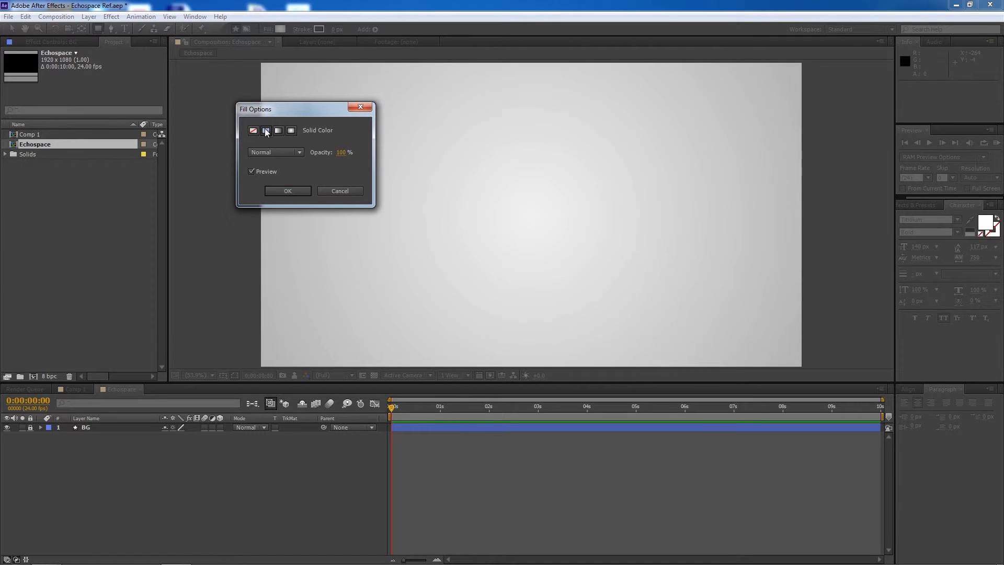
pyautogui.click(288, 190)
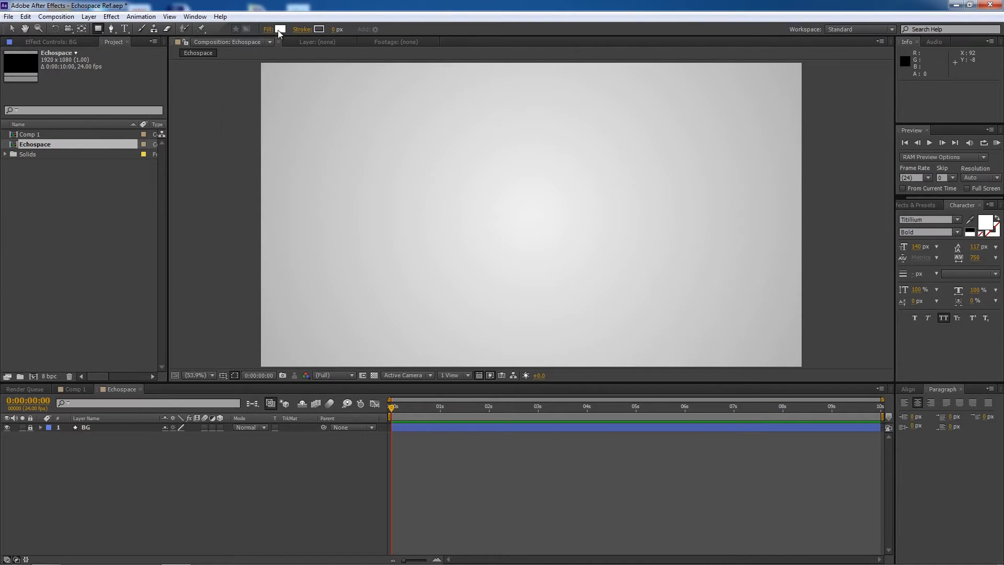
pyautogui.click(280, 30)
pyautogui.click(753, 237)
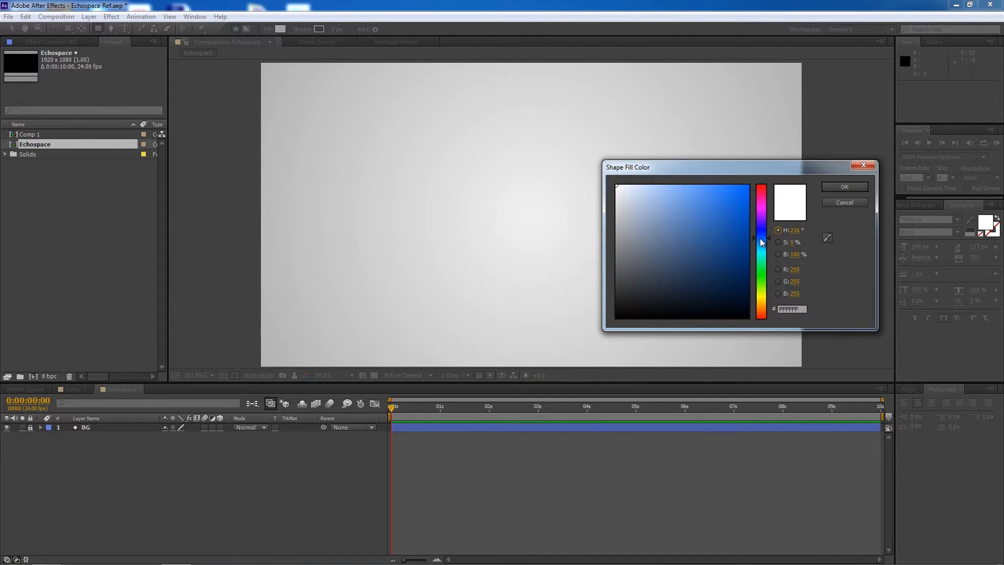
pyautogui.moveTo(735, 207); pyautogui.dragTo(744, 214)
pyautogui.moveTo(765, 250); pyautogui.dragTo(767, 221)
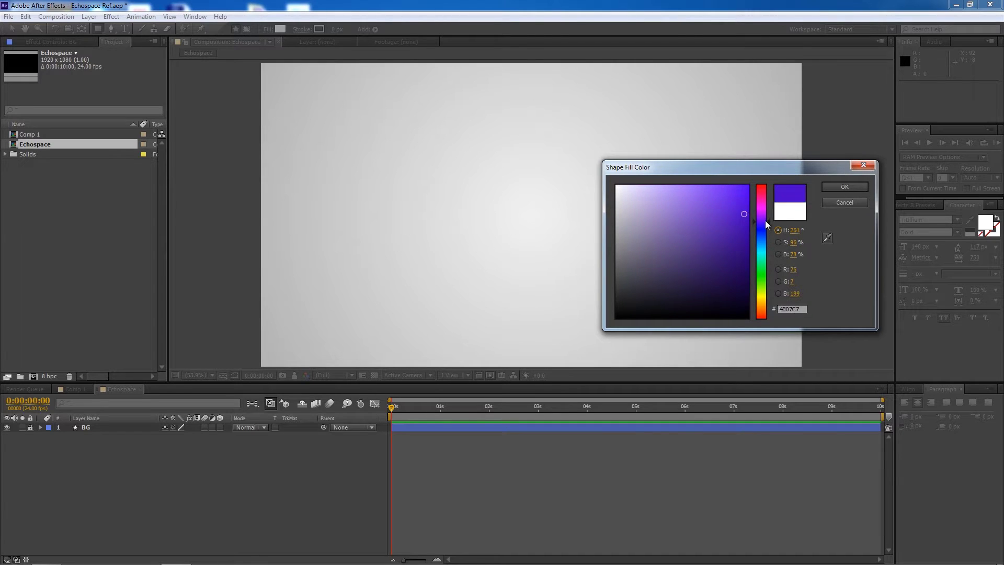
pyautogui.click(832, 188)
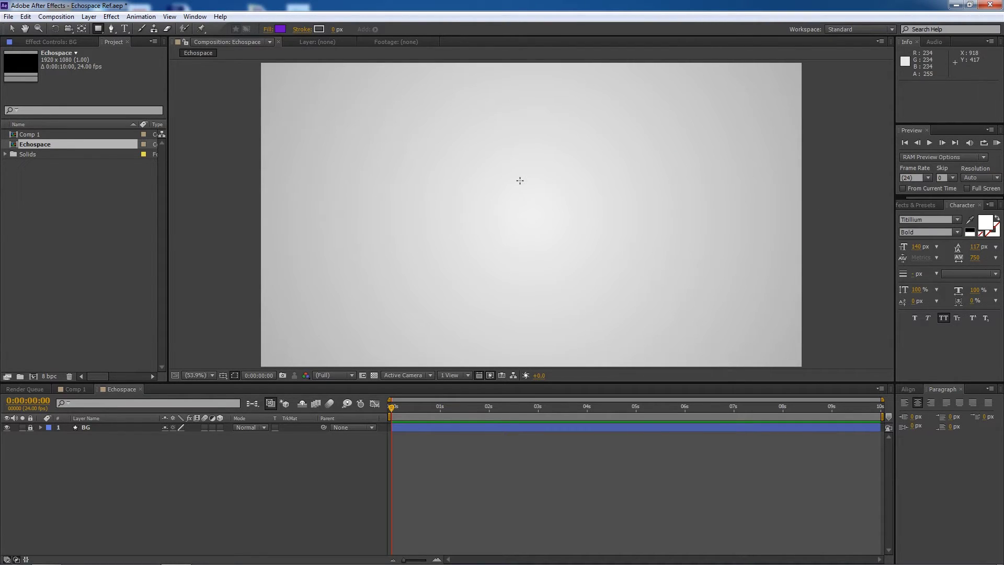
pyautogui.moveTo(519, 180); pyautogui.dragTo(545, 194)
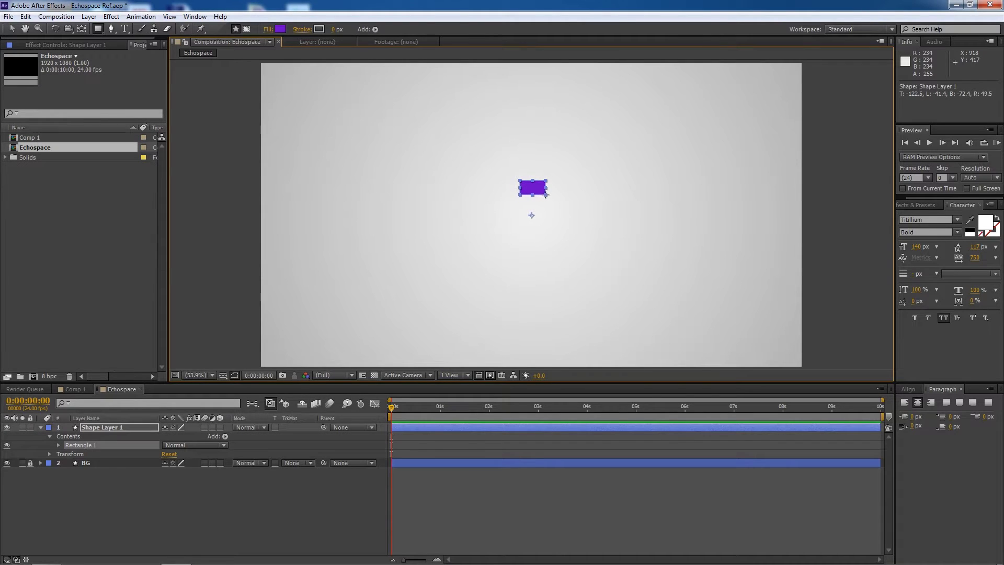
# Step: Make the rectangle a square, centre its anchor point, and align it to the comp centre
pyautogui.moveTo(545, 194); pyautogui.dragTo(578, 227)
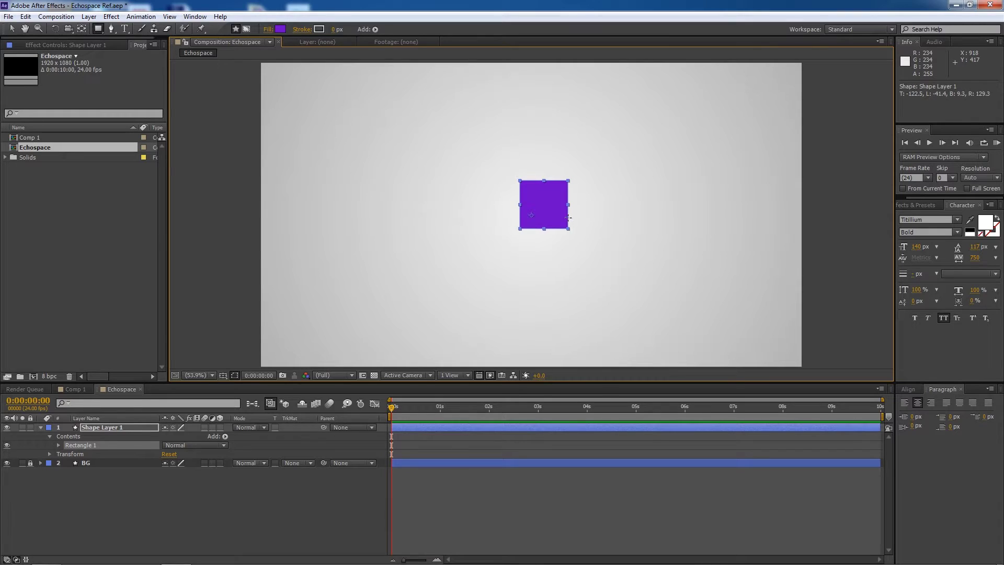
pyautogui.press('v')
pyautogui.moveTo(563, 219); pyautogui.dragTo(549, 222)
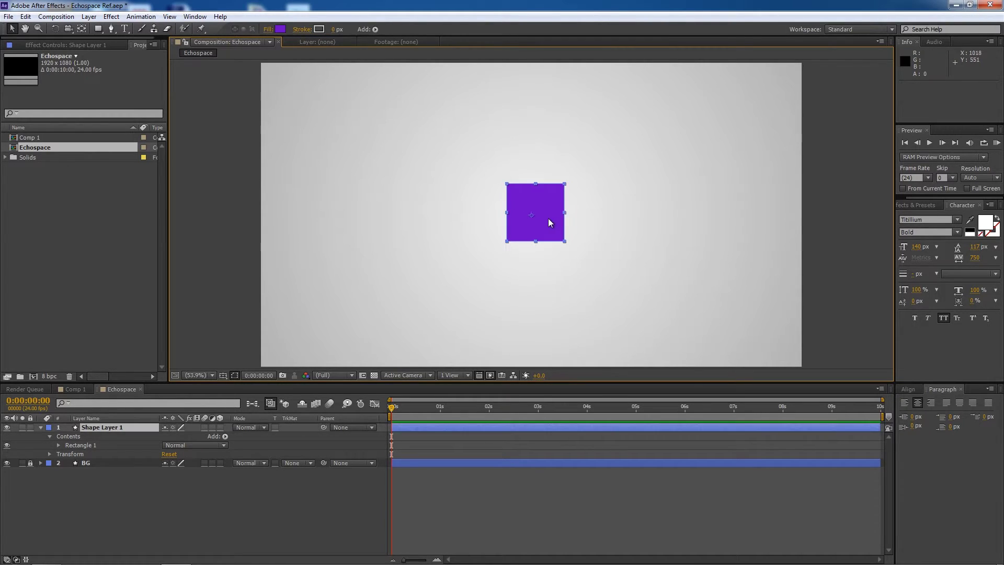
pyautogui.press('y')
pyautogui.moveTo(531, 212); pyautogui.dragTo(538, 211)
pyautogui.press('v')
pyautogui.moveTo(541, 212); pyautogui.dragTo(548, 200)
pyautogui.click(908, 389)
pyautogui.click(924, 413)
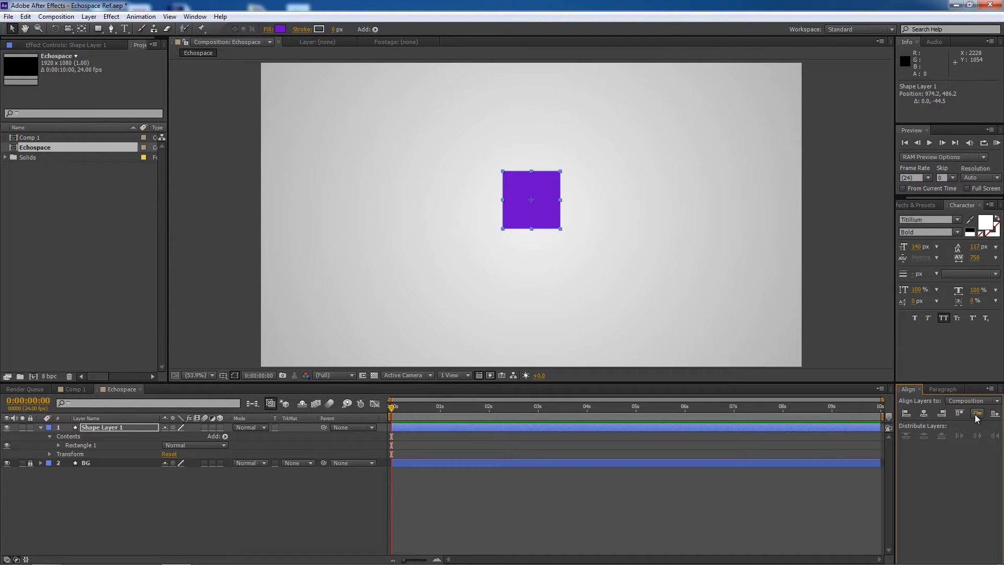
pyautogui.click(975, 413)
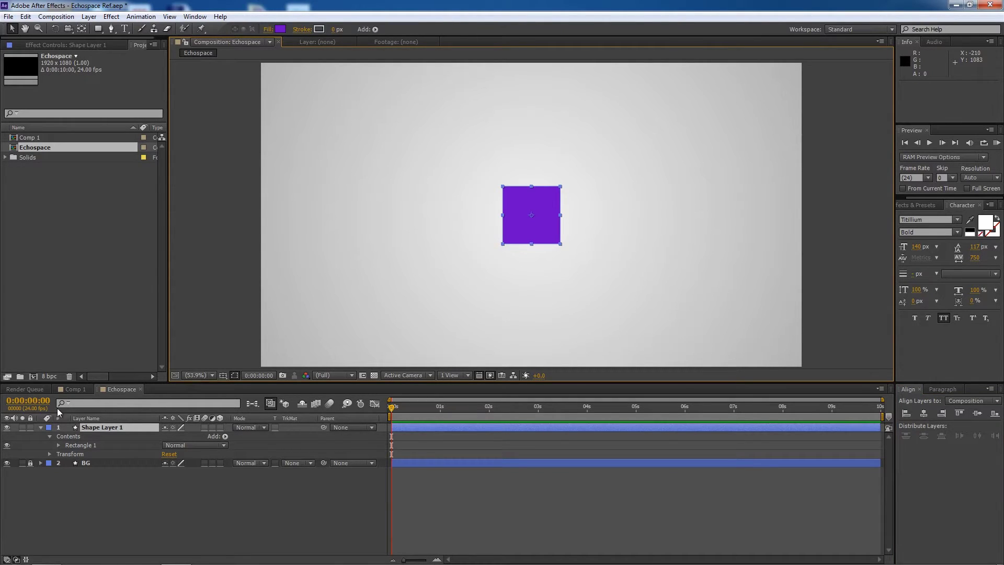
# Step: Name the square's layer Square, correcting the misspelled first attempt
pyautogui.click(114, 427)
pyautogui.write('Sqaure')
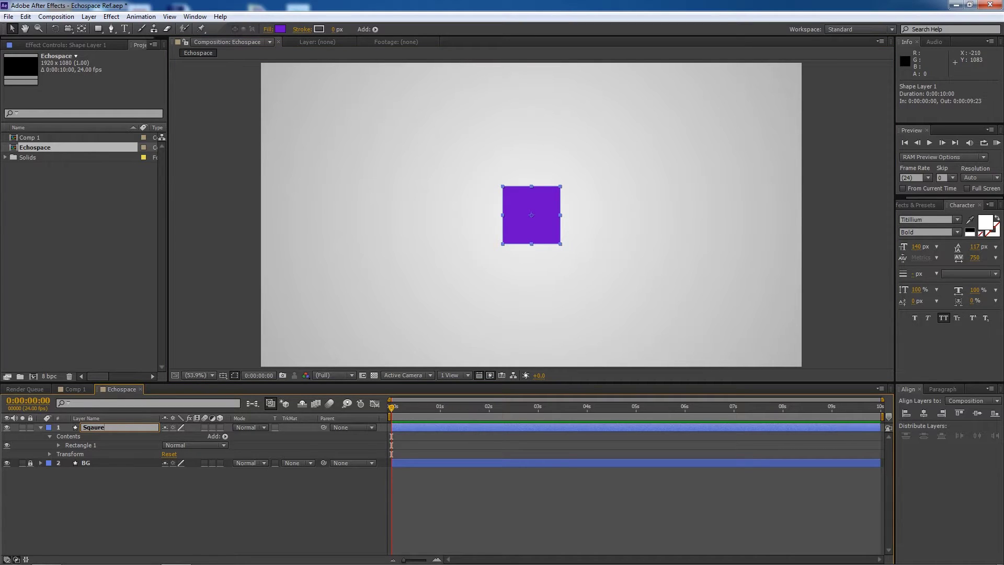
pyautogui.press('Return')
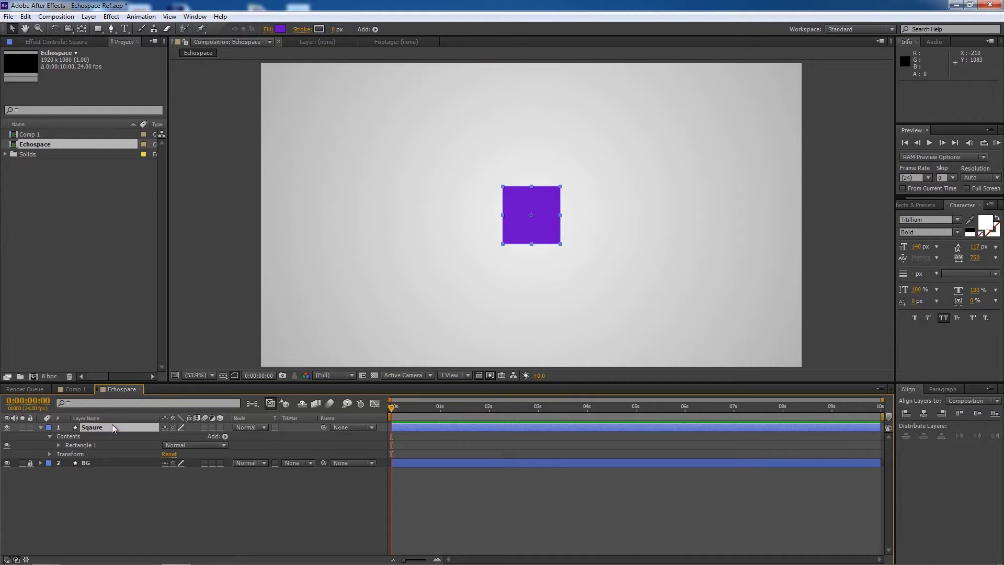
pyautogui.press('Return')
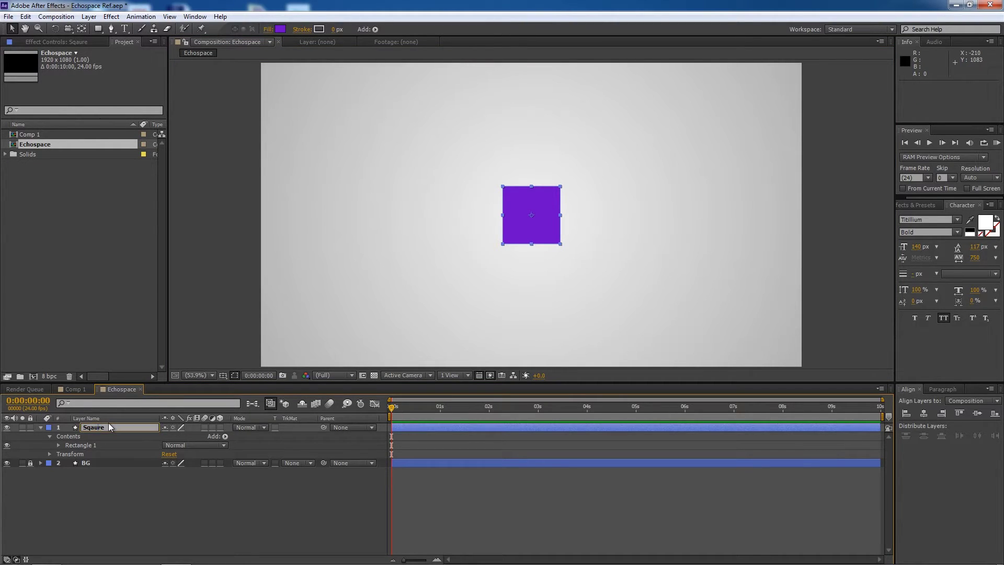
pyautogui.write('ua')
pyautogui.press('Return')
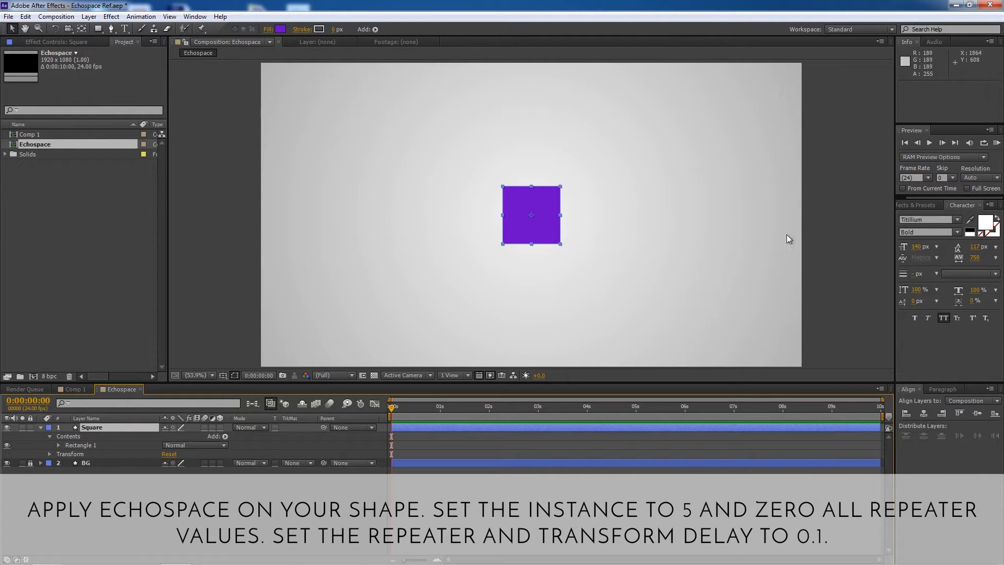
# Step: Search for Echospace in Effects & Presets and apply it to the Square layer
pyautogui.click(759, 243)
pyautogui.click(916, 205)
pyautogui.click(920, 217)
pyautogui.write('ehc')
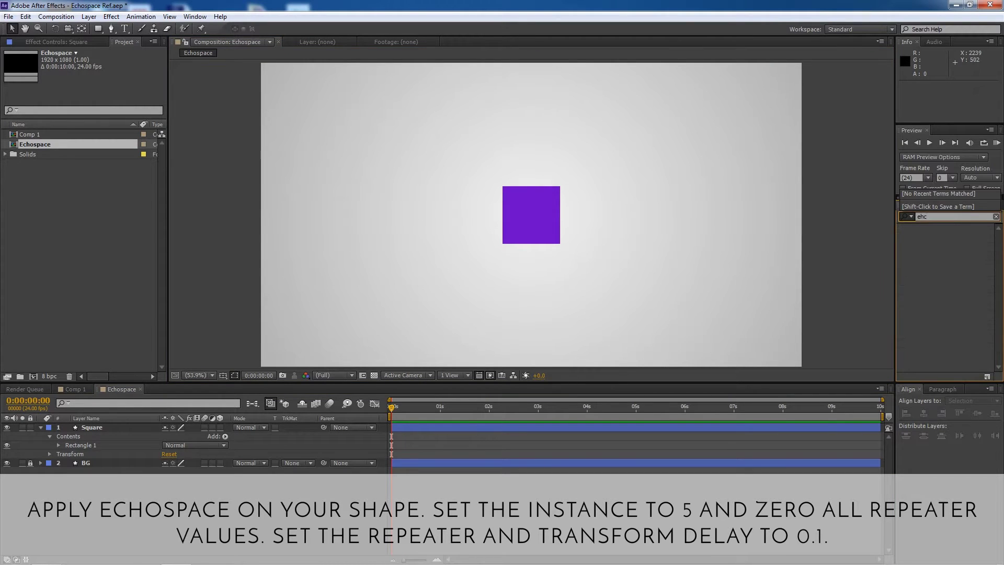
pyautogui.press('BackSpace')
pyautogui.press('BackSpace')
pyautogui.write('chosp')
pyautogui.press('Return')
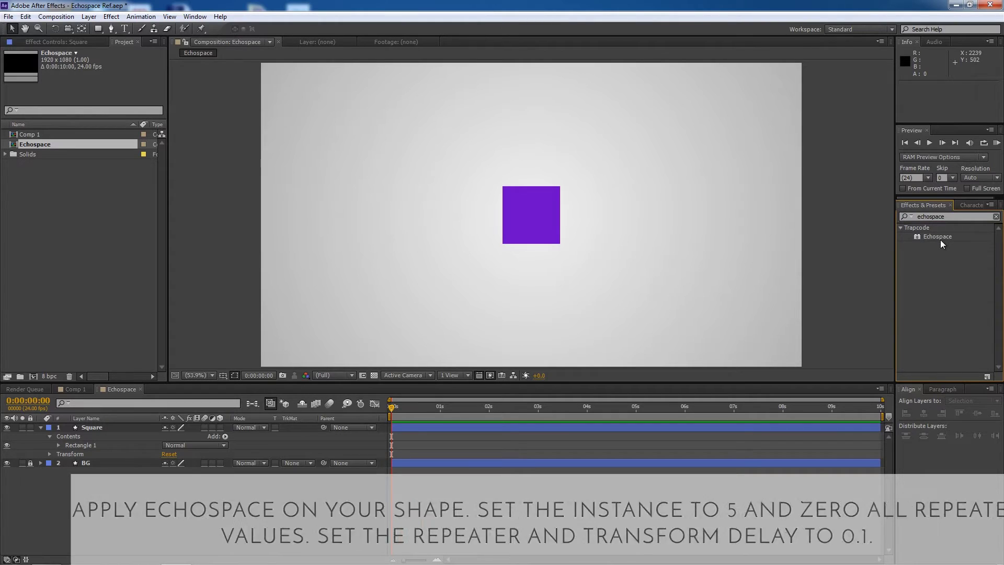
pyautogui.moveTo(937, 236); pyautogui.dragTo(541, 222)
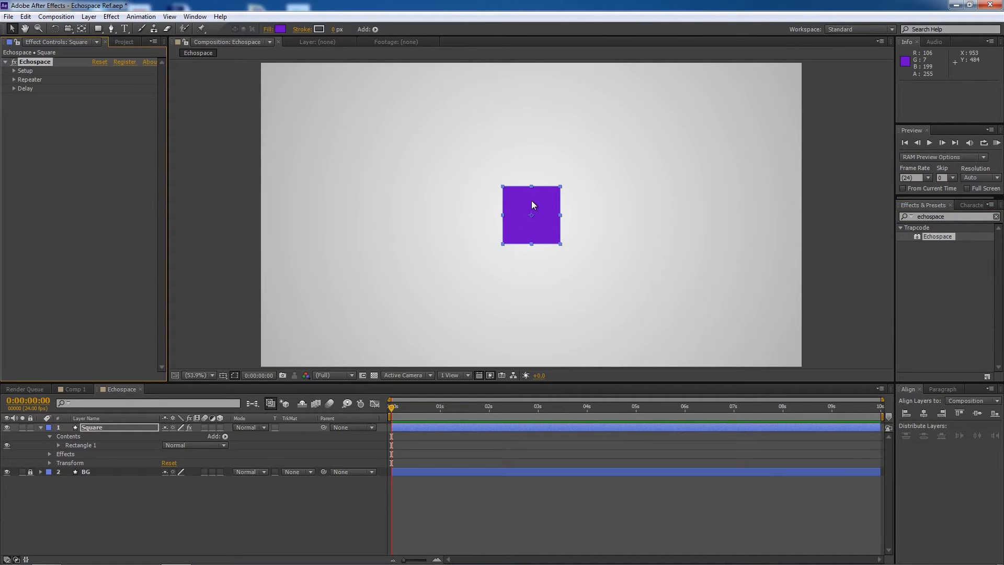
# Step: Set Echospace to 5 instances, Repeater and Transform Delay 0.10, Z Offset 0, and create the copies
pyautogui.click(15, 72)
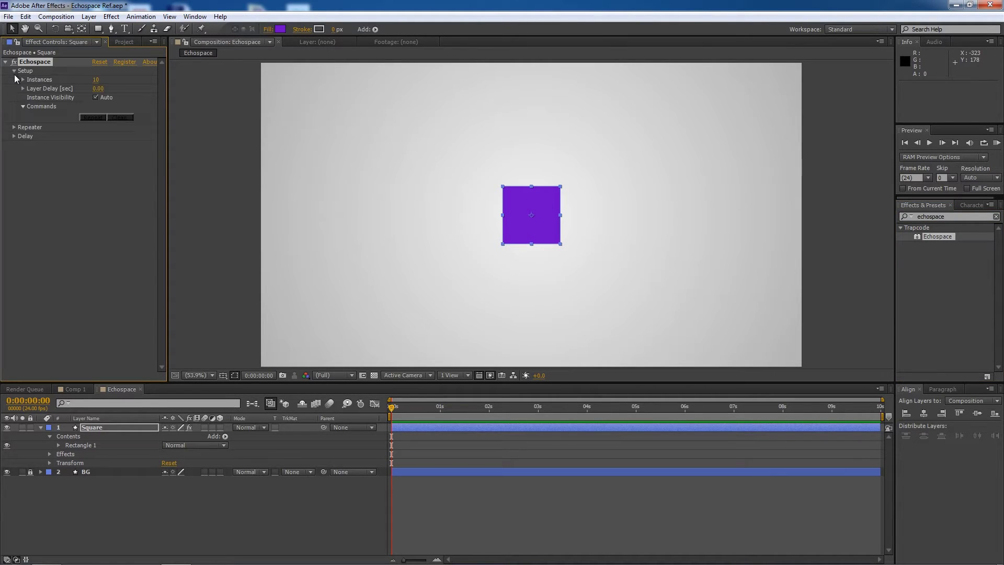
pyautogui.click(14, 127)
pyautogui.click(14, 234)
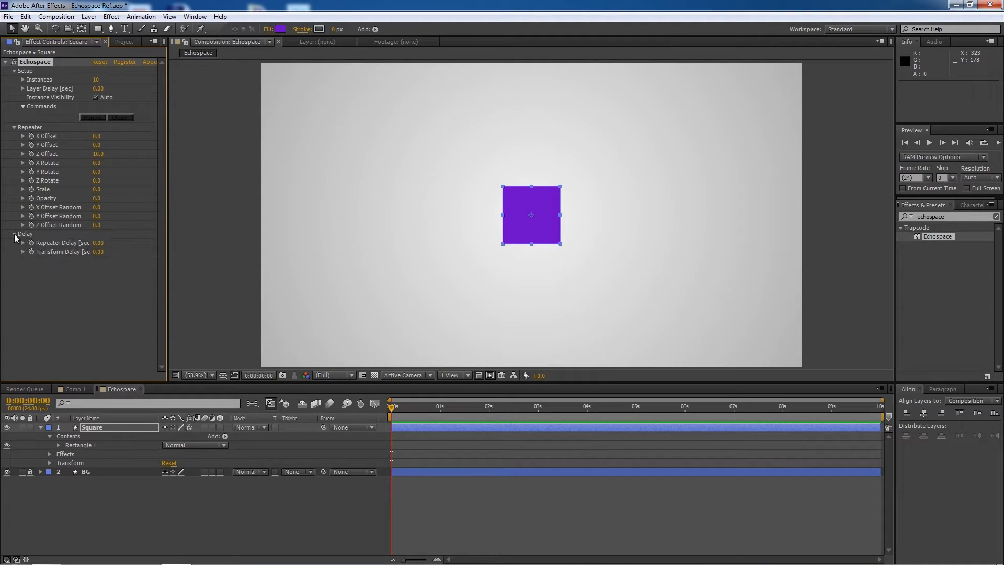
pyautogui.click(97, 80)
pyautogui.write('5')
pyautogui.click(113, 300)
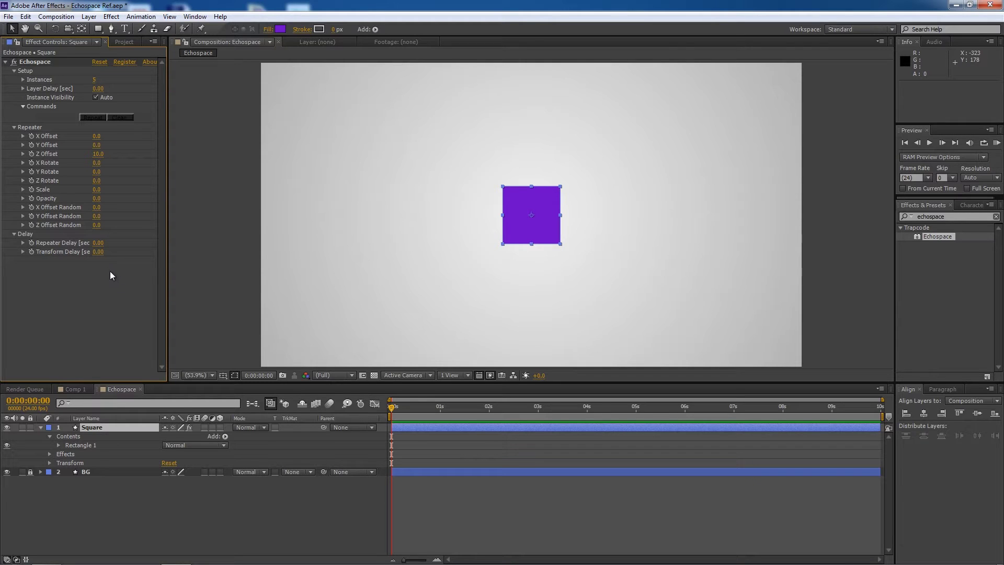
pyautogui.click(97, 242)
pyautogui.click(99, 252)
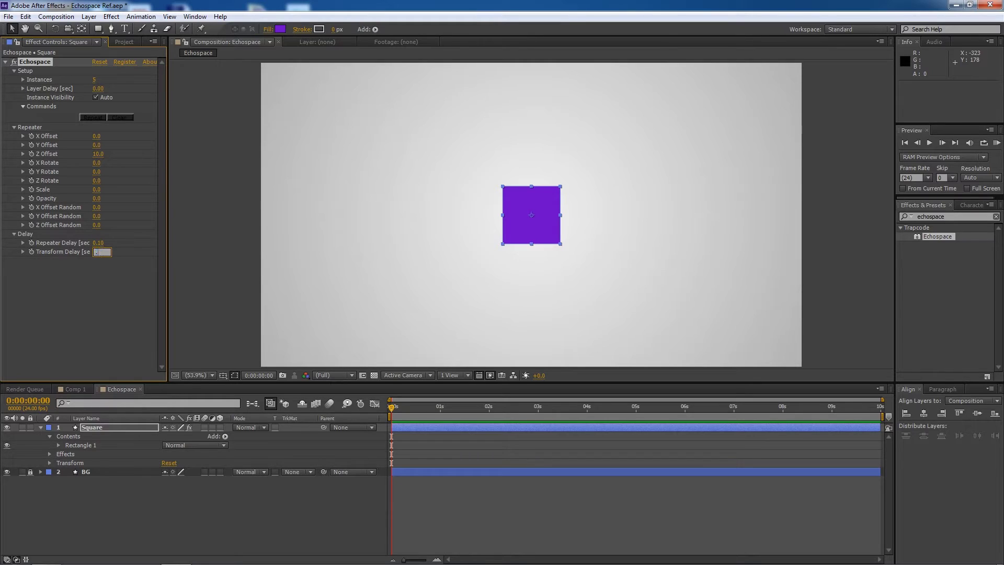
pyautogui.click(96, 285)
pyautogui.click(98, 153)
pyautogui.press('Return')
pyautogui.click(101, 118)
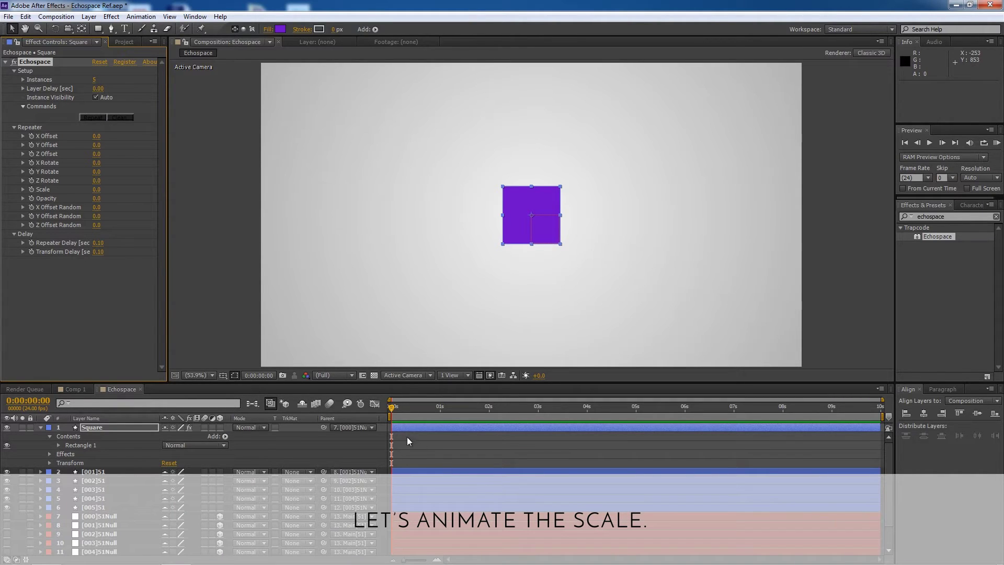
# Step: Keyframe the repeater Scale from frame 0 to 50 at frame 20 and preview it
pyautogui.click(387, 411)
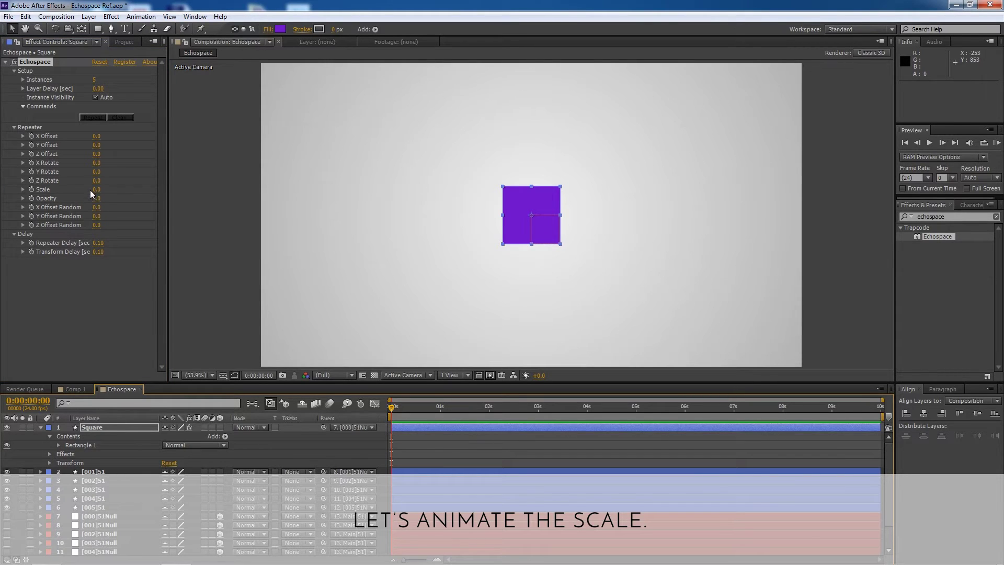
pyautogui.click(31, 190)
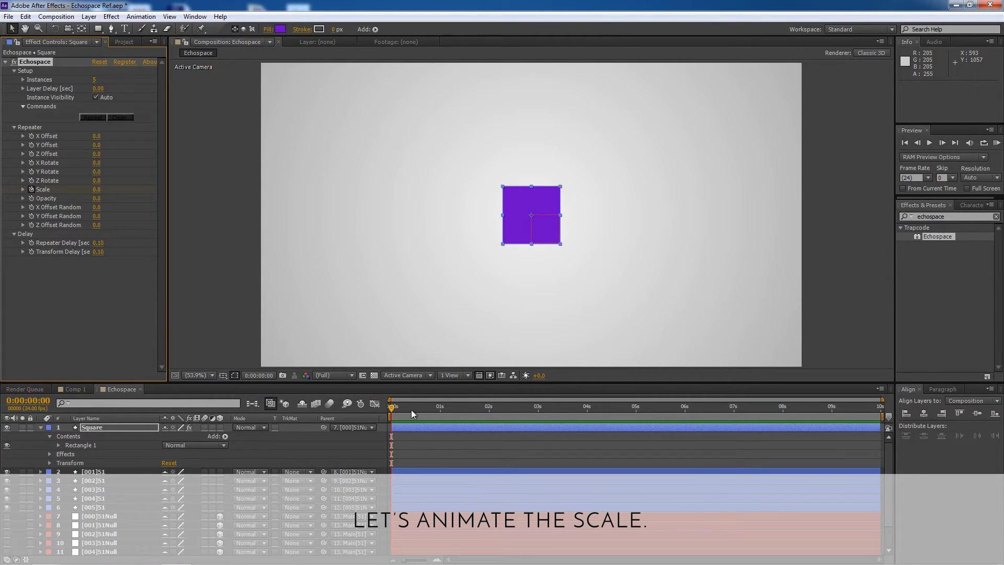
pyautogui.moveTo(396, 408); pyautogui.dragTo(431, 407)
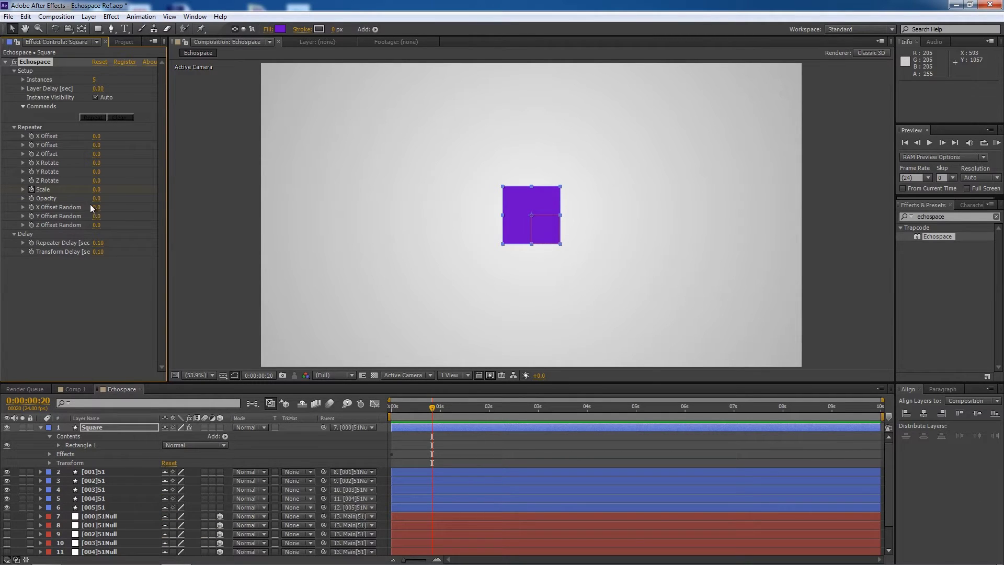
pyautogui.click(95, 190)
pyautogui.write('50')
pyautogui.press('Return')
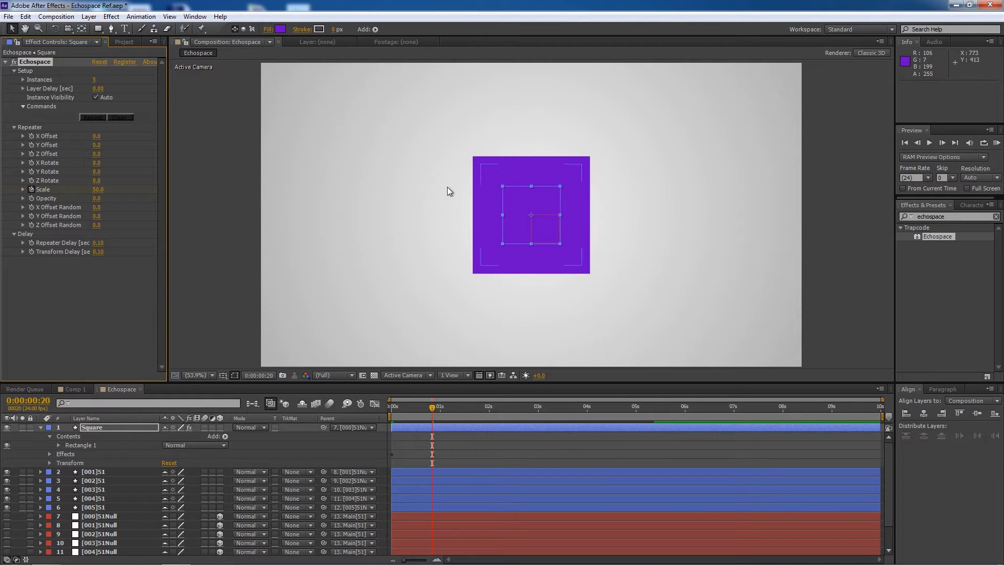
pyautogui.click(408, 407)
pyautogui.moveTo(399, 409); pyautogui.dragTo(502, 423)
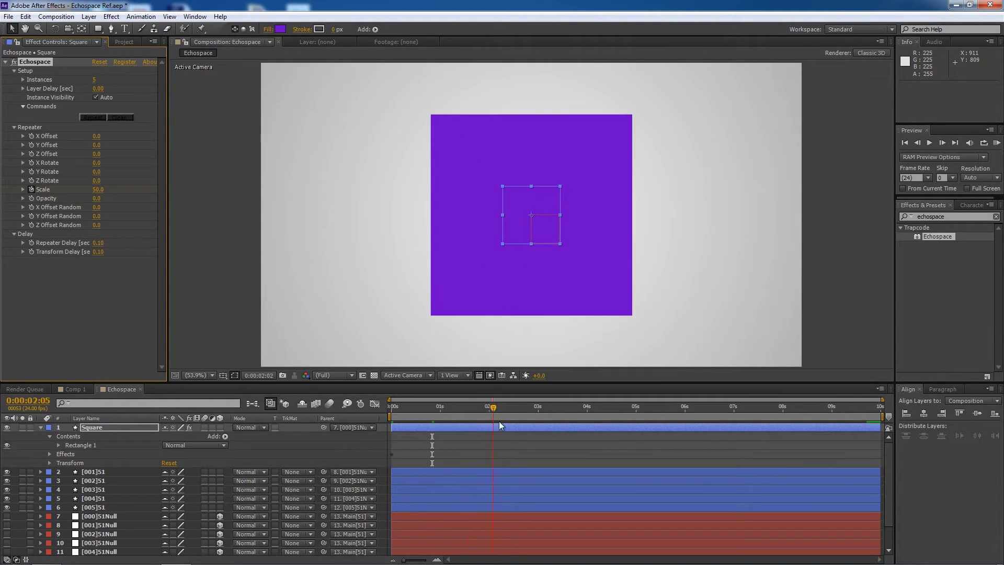
# Step: Change the second Scale keyframe to 25, preview the growth, and collapse the Square layer
pyautogui.press('Home')
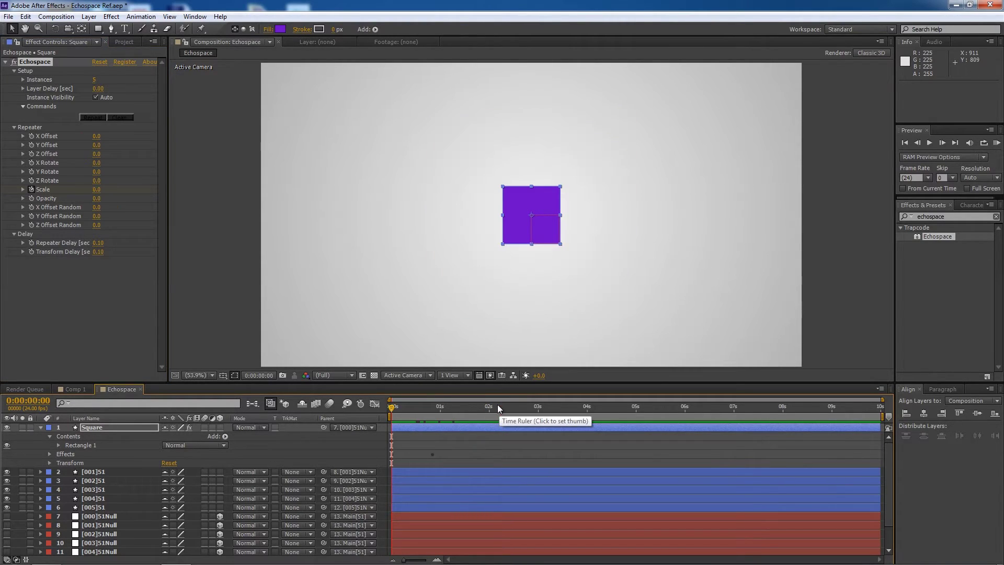
pyautogui.press('u')
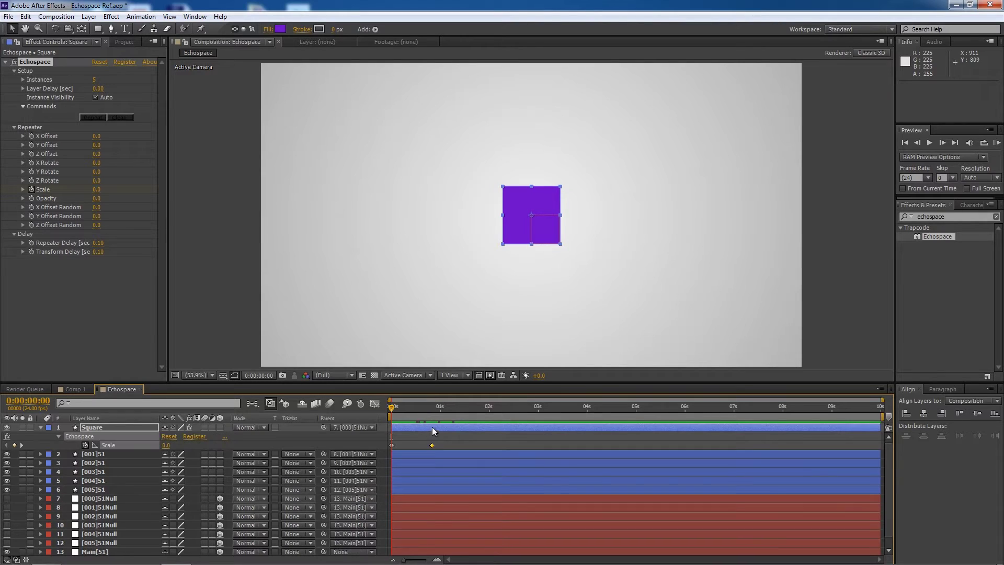
pyautogui.press('k')
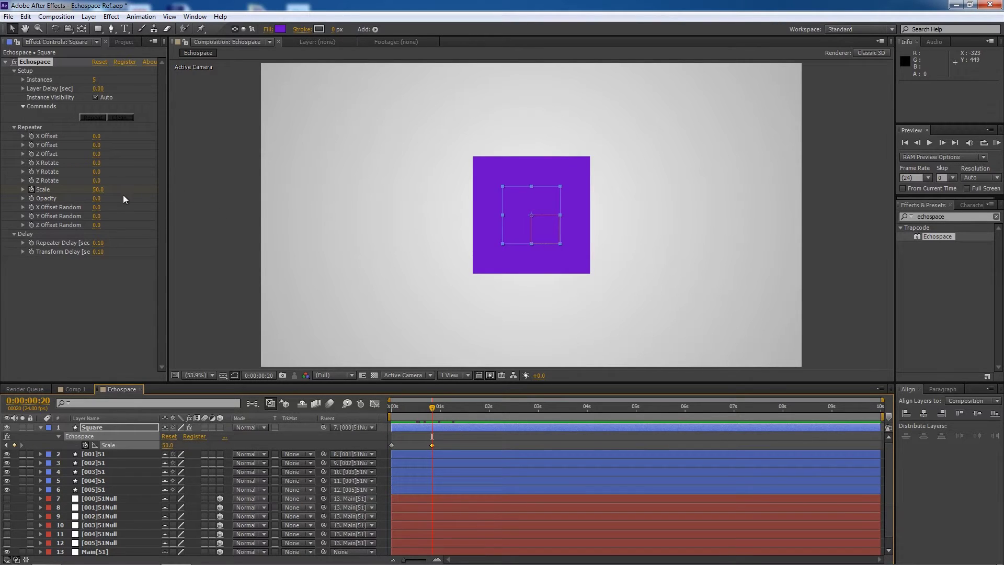
pyautogui.click(97, 189)
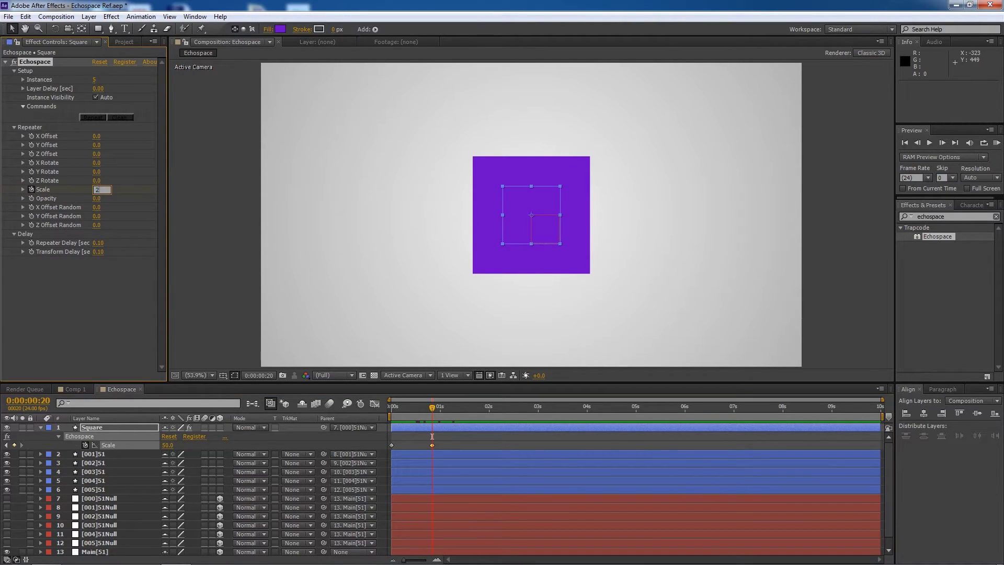
pyautogui.write('5')
pyautogui.press('Return')
pyautogui.moveTo(413, 405); pyautogui.dragTo(492, 417)
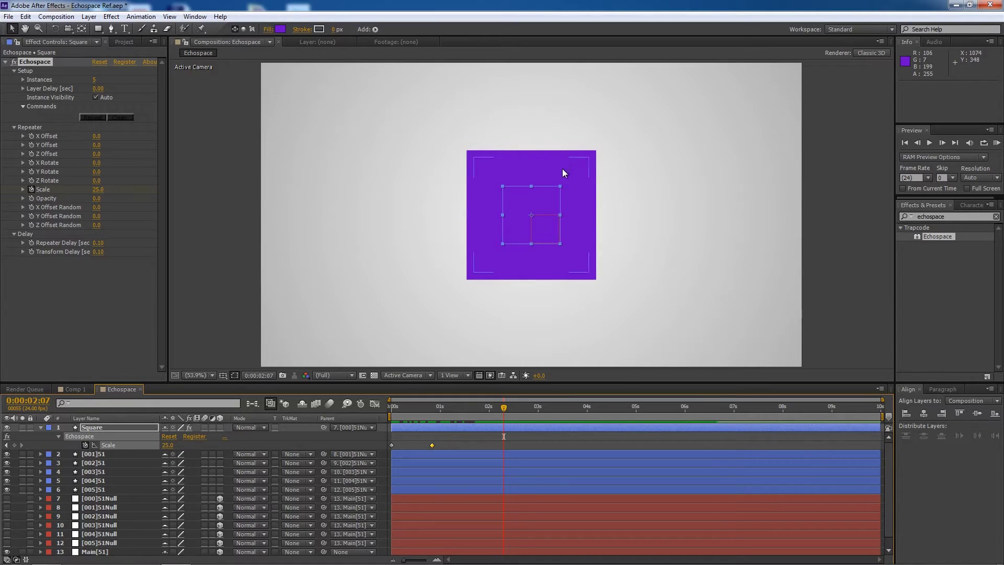
pyautogui.click(41, 427)
pyautogui.click(995, 216)
# Step: Apply Color Balance (HLS) to the Square layer and to instance layer [001]S1
pyautogui.write('hsl')
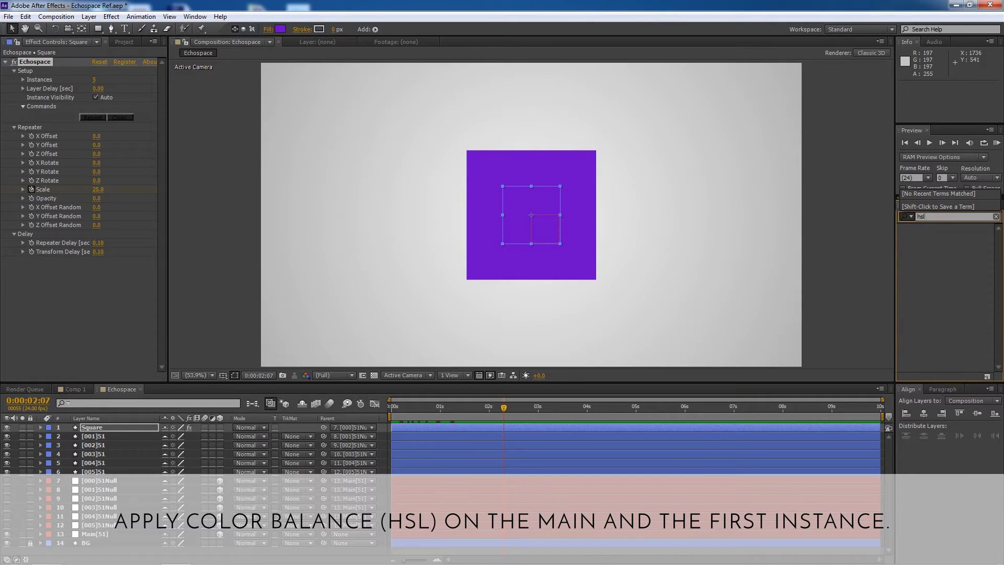
pyautogui.press('BackSpace')
pyautogui.write('ls')
pyautogui.moveTo(940, 232); pyautogui.dragTo(96, 309)
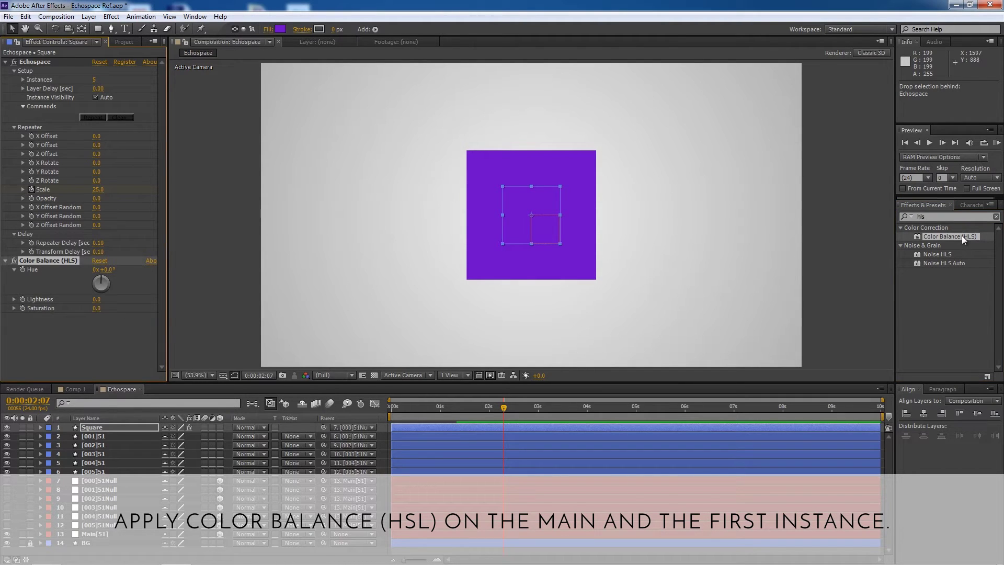
pyautogui.moveTo(961, 237); pyautogui.dragTo(113, 435)
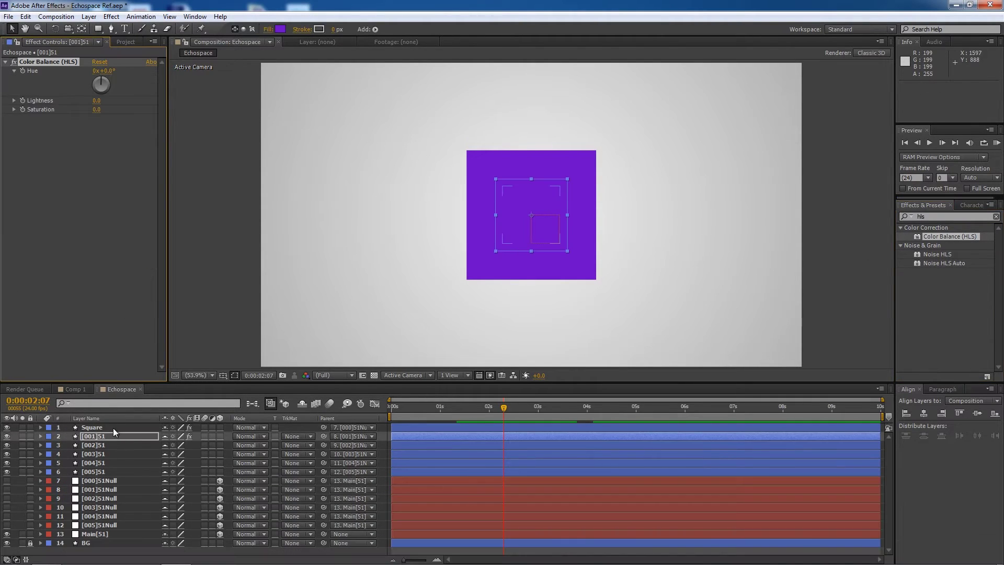
# Step: Expand both Color Balance (HLS) effects and add an expression to [001]S1's Hue
pyautogui.click(112, 426)
pyautogui.press('e')
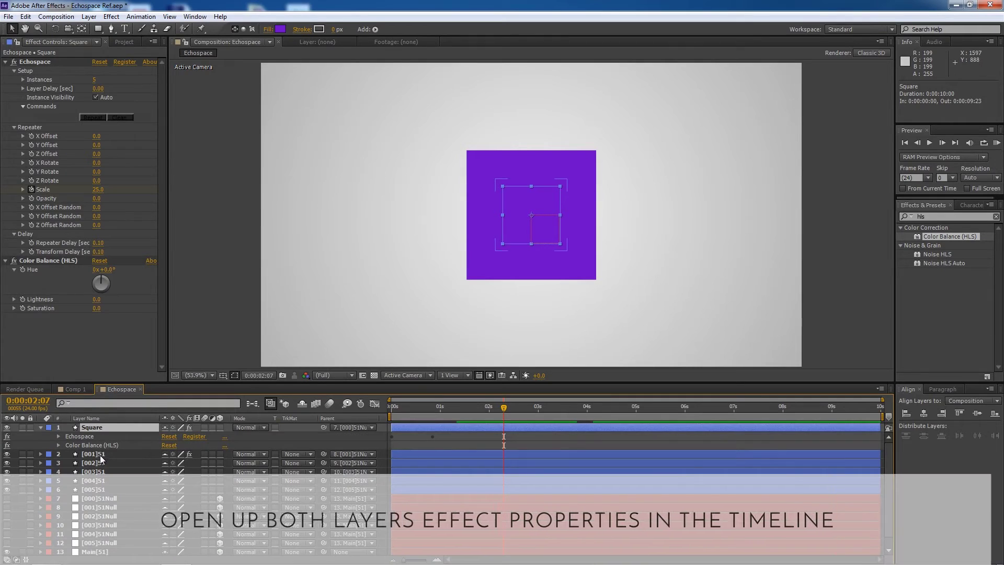
pyautogui.click(100, 454)
pyautogui.press('e')
pyautogui.click(56, 463)
pyautogui.click(58, 464)
pyautogui.click(58, 444)
pyautogui.click(96, 481)
pyautogui.click(95, 498)
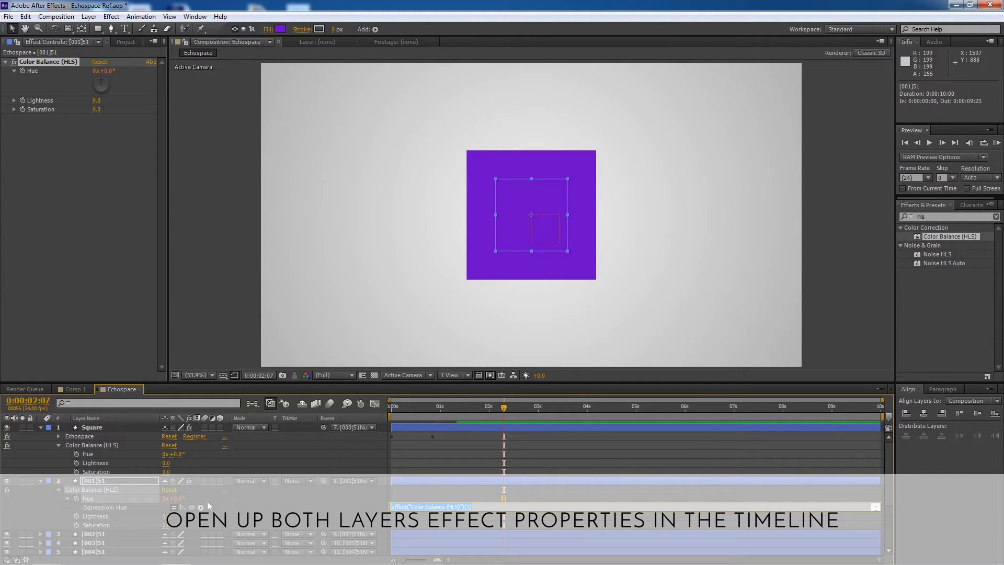
# Step: Link [001]S1's Hue expression to layer index-1's Hue and dismiss the expression error
pyautogui.moveTo(192, 507); pyautogui.dragTo(105, 449)
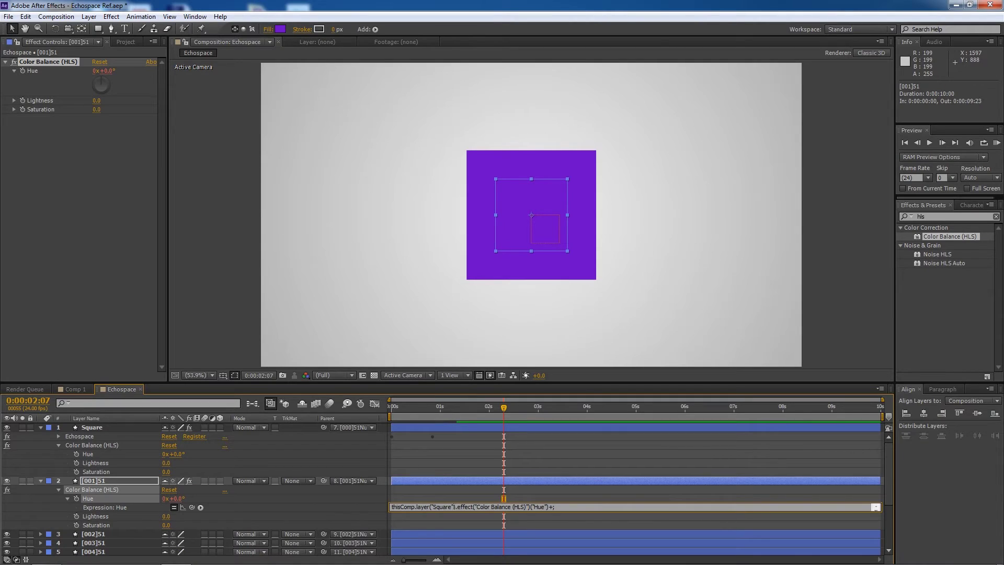
pyautogui.press('BackSpace')
pyautogui.press('BackSpace')
pyautogui.press('BackSpace')
pyautogui.write('inde')
pyautogui.write('x-1')
pyautogui.click(598, 500)
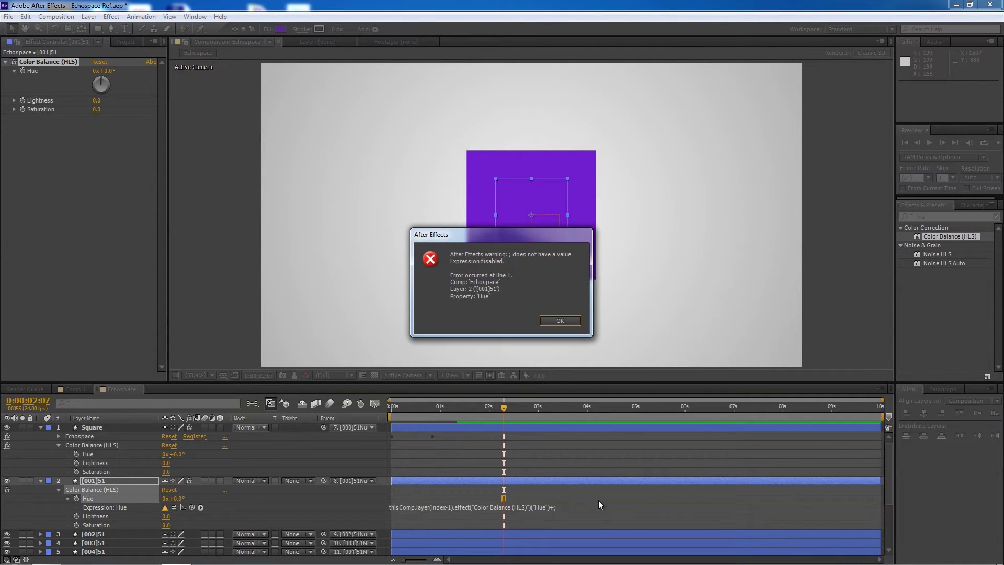
pyautogui.click(558, 320)
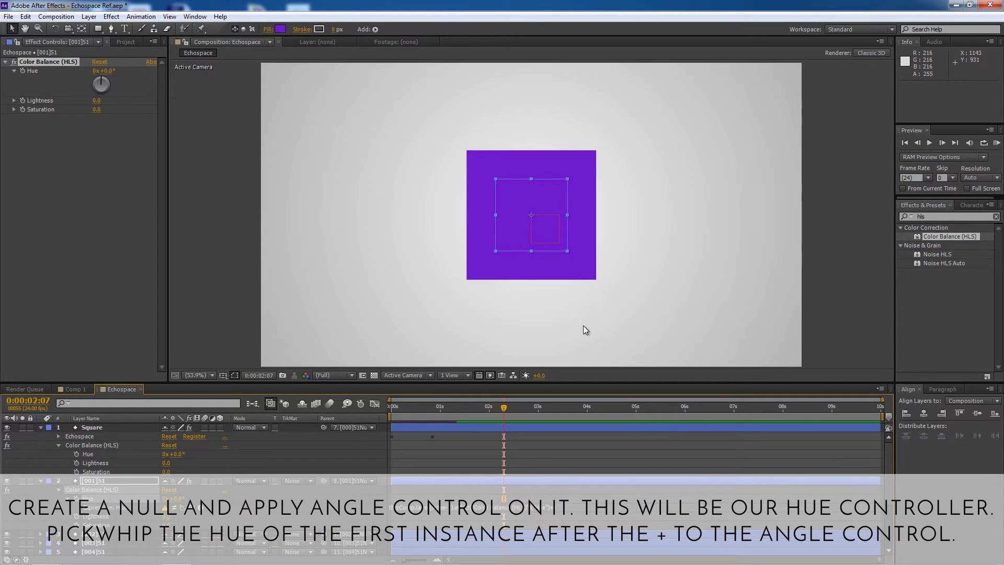
# Step: Add a new null layer and name it Controller
pyautogui.rightClick(382, 430)
pyautogui.moveTo(457, 435)
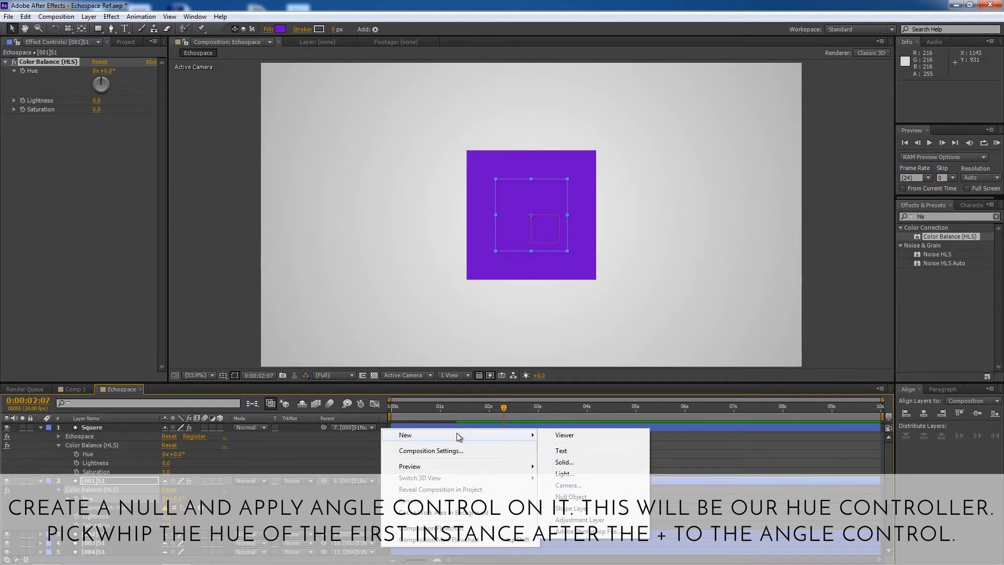
pyautogui.click(571, 496)
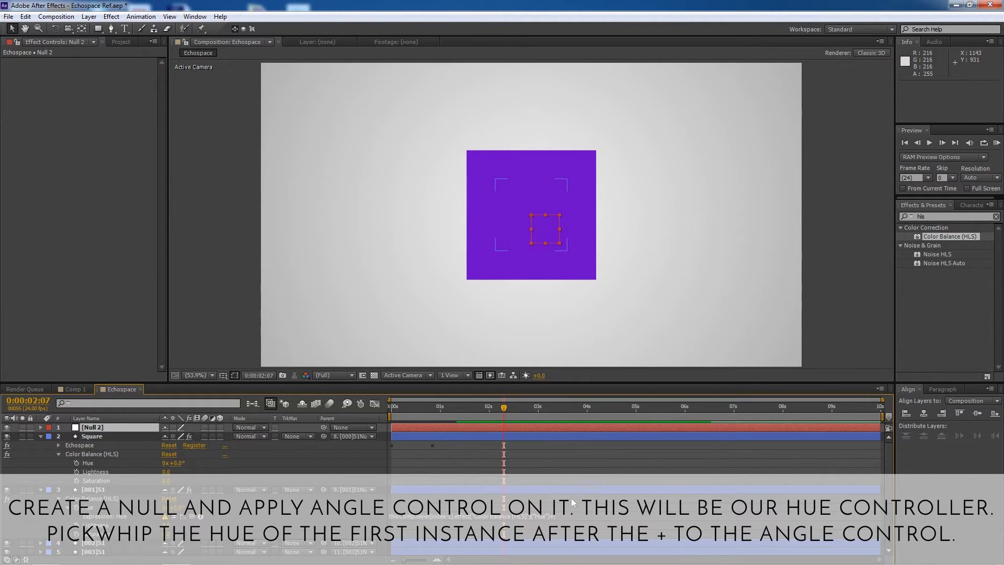
pyautogui.press('Return')
pyautogui.write('Controller')
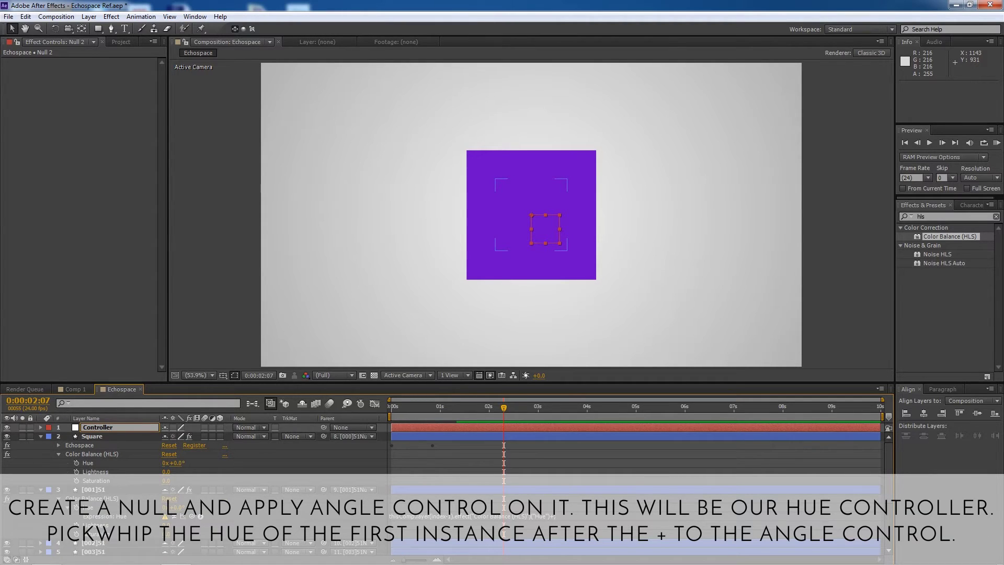
pyautogui.press('Return')
# Step: Apply Angle Control to the Controller layer and reveal its Angle property
pyautogui.click(934, 217)
pyautogui.write('angle')
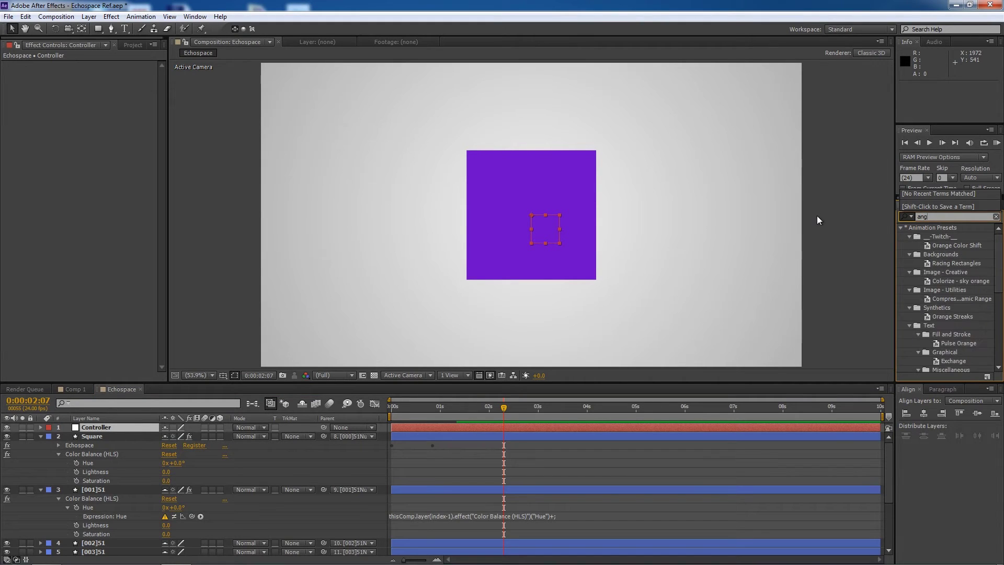
pyautogui.moveTo(944, 291); pyautogui.dragTo(123, 429)
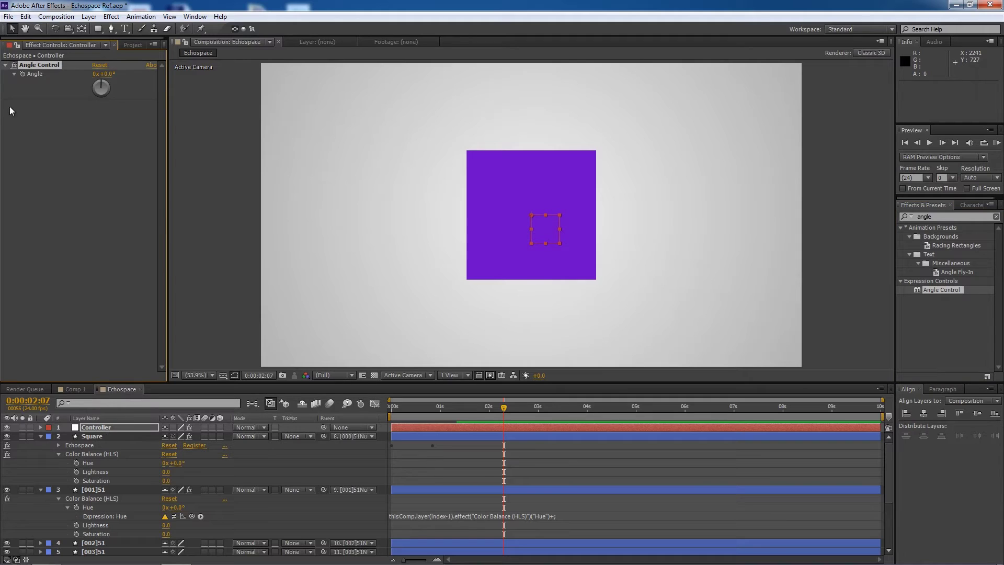
pyautogui.press('e')
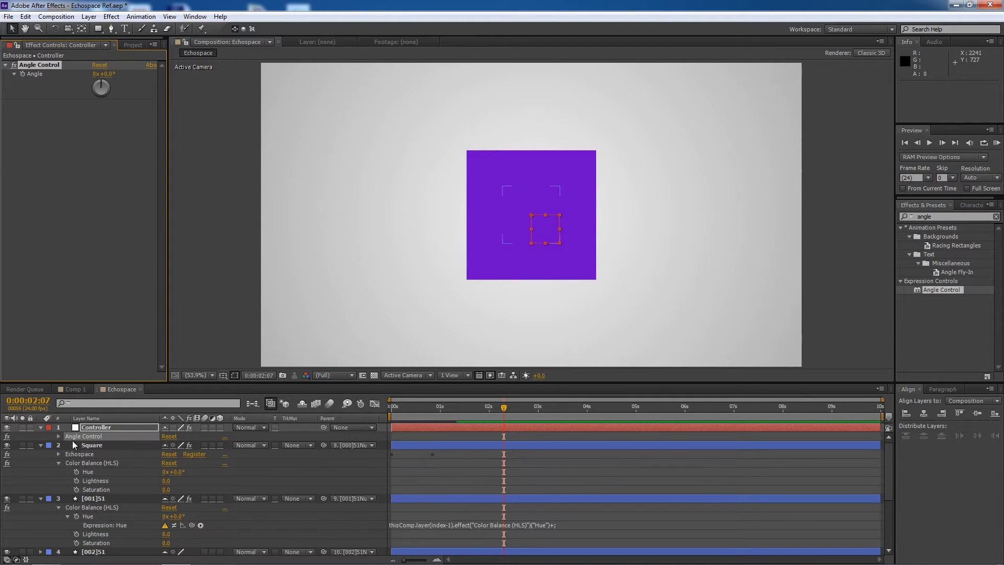
pyautogui.click(58, 436)
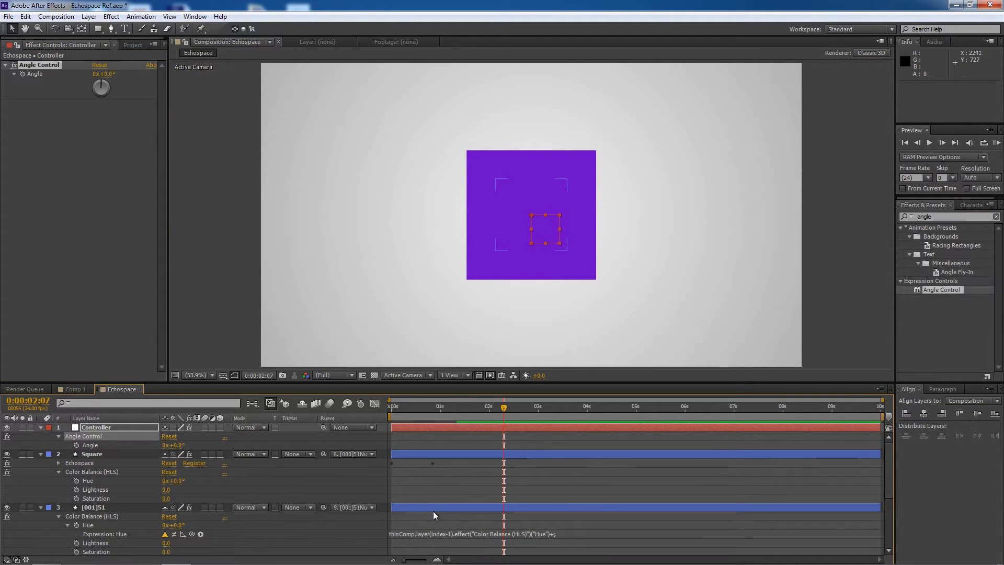
pyautogui.click(558, 535)
pyautogui.click(555, 532)
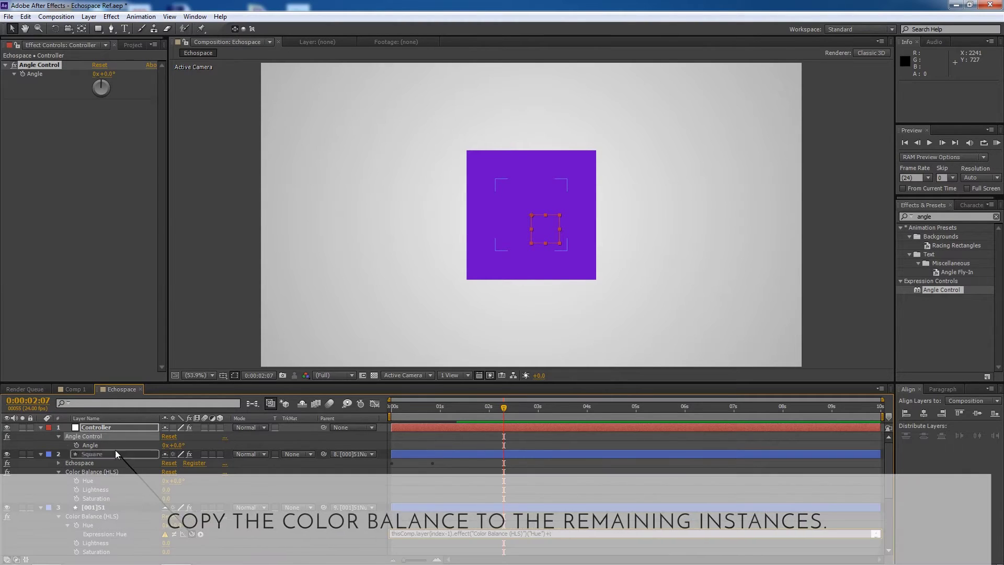
# Step: Add Controller's Angle to [001]S1's Hue expression and paste Color Balance (HLS) onto [002]S1–[005]S1
pyautogui.moveTo(191, 534); pyautogui.dragTo(94, 445)
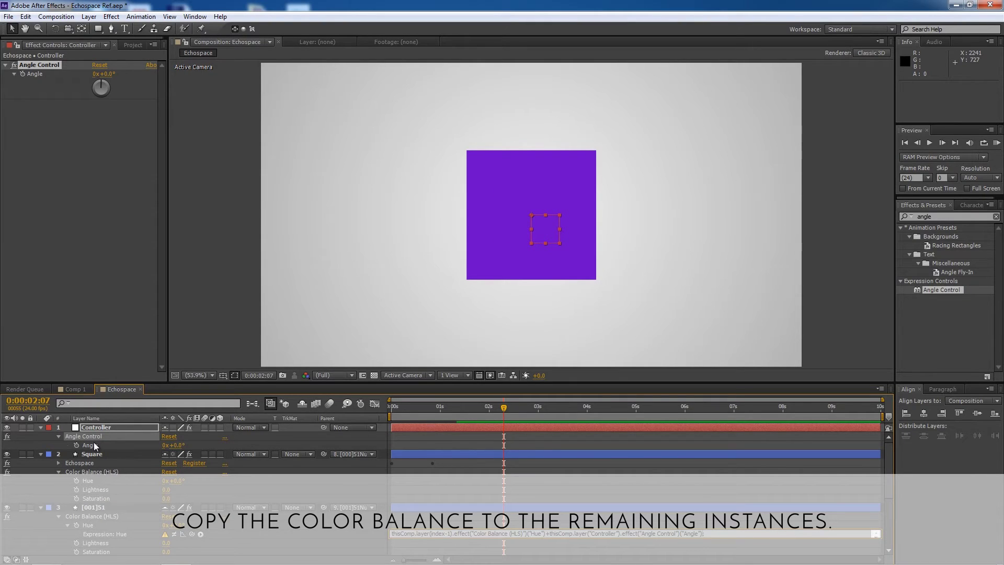
pyautogui.press('KP_Enter')
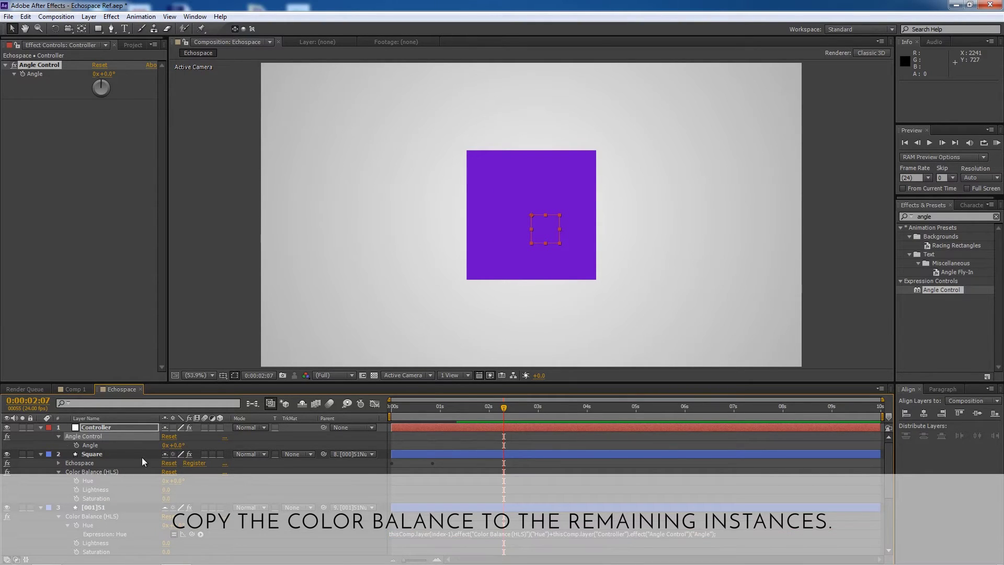
pyautogui.click(88, 517)
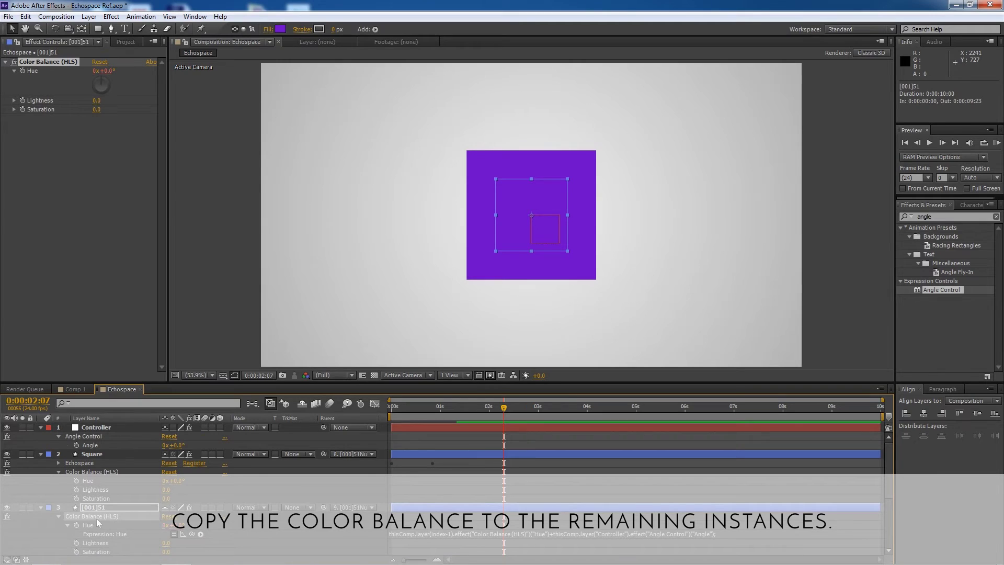
pyautogui.scroll(-3, 114, 526)
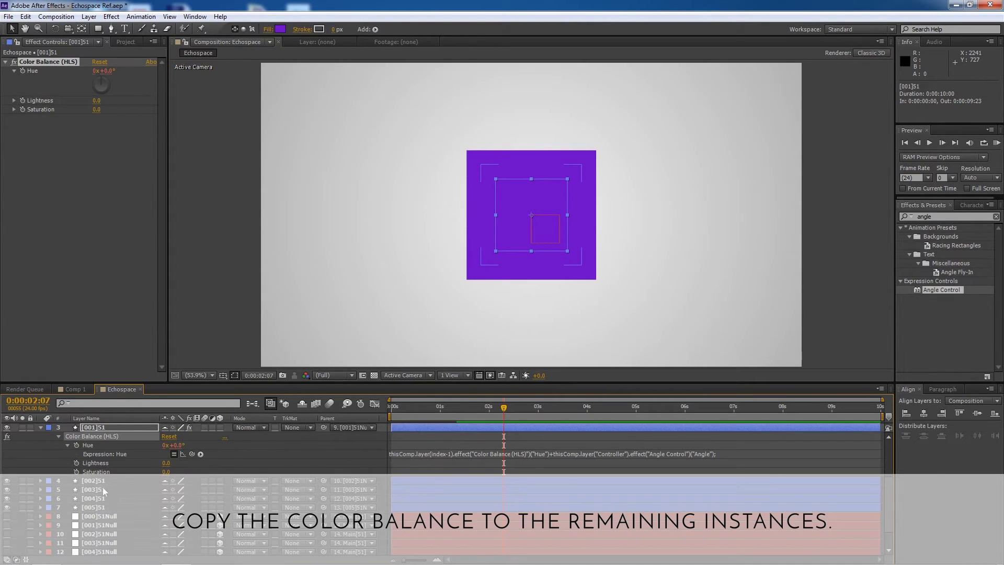
pyautogui.click(94, 480)
pyautogui.keyDown('shift'); pyautogui.click(104, 507); pyautogui.keyUp('shift')
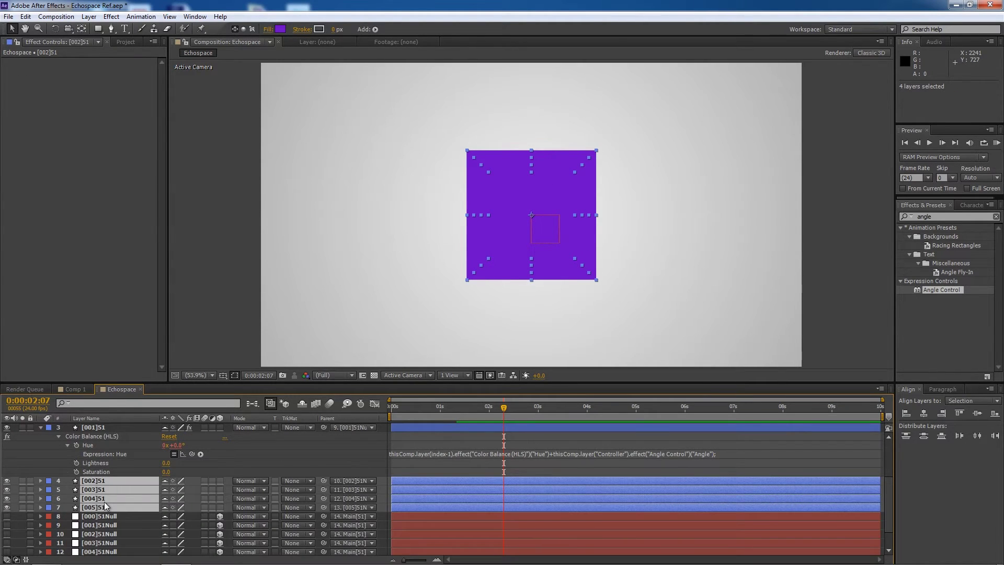
pyautogui.hotkey('ctrl', 'v')
pyautogui.scroll(2, 121, 494)
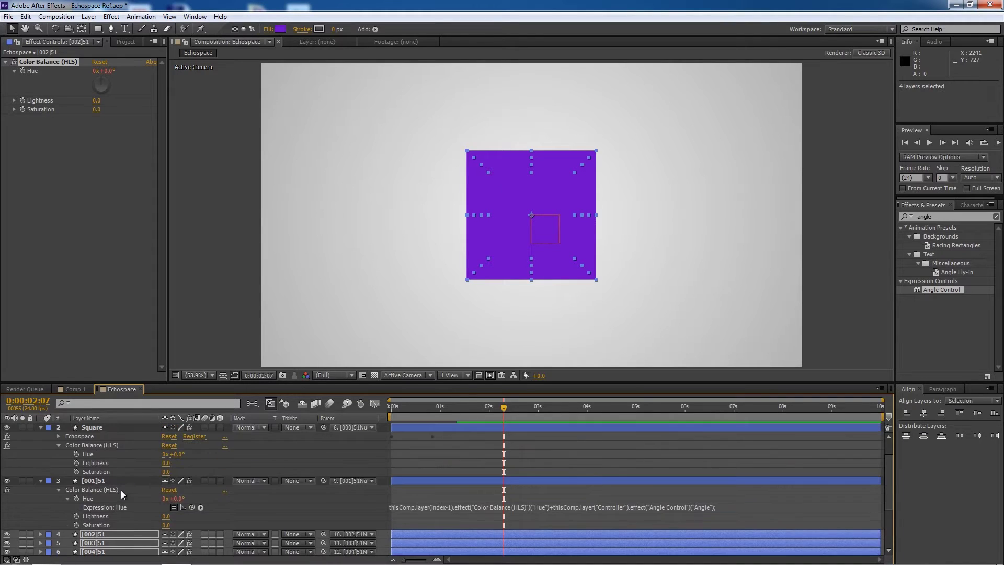
pyautogui.scroll(1, 121, 494)
pyautogui.click(328, 338)
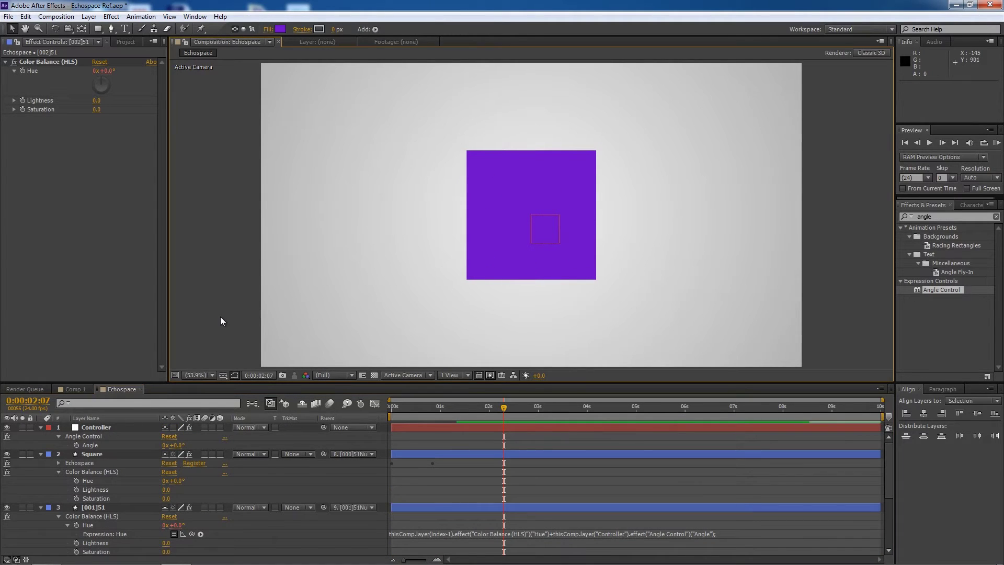
pyautogui.press('u')
pyautogui.press('u')
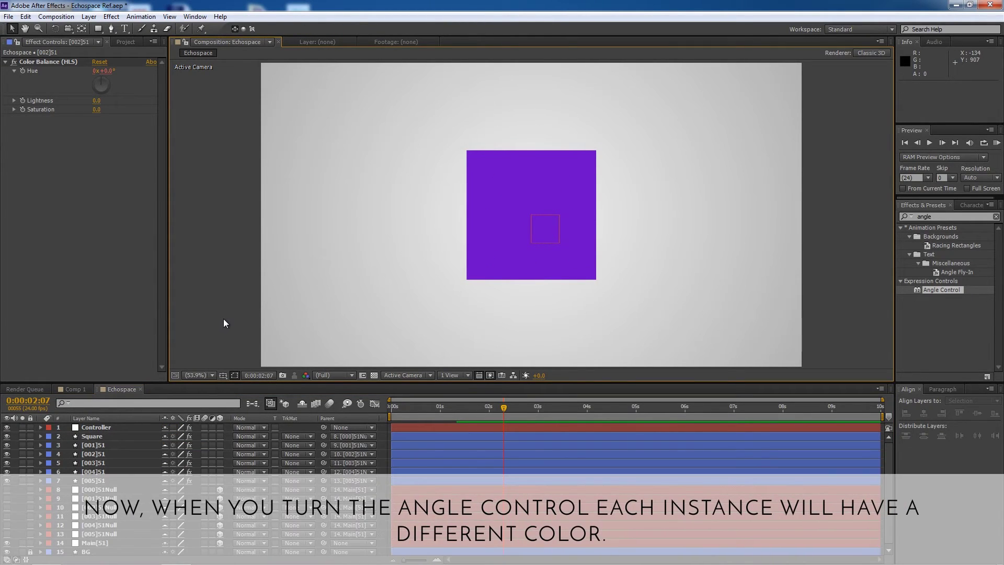
# Step: Set the Controller's Angle to 60° in Effect Controls
pyautogui.click(106, 427)
pyautogui.click(109, 75)
pyautogui.write('60')
pyautogui.press('Return')
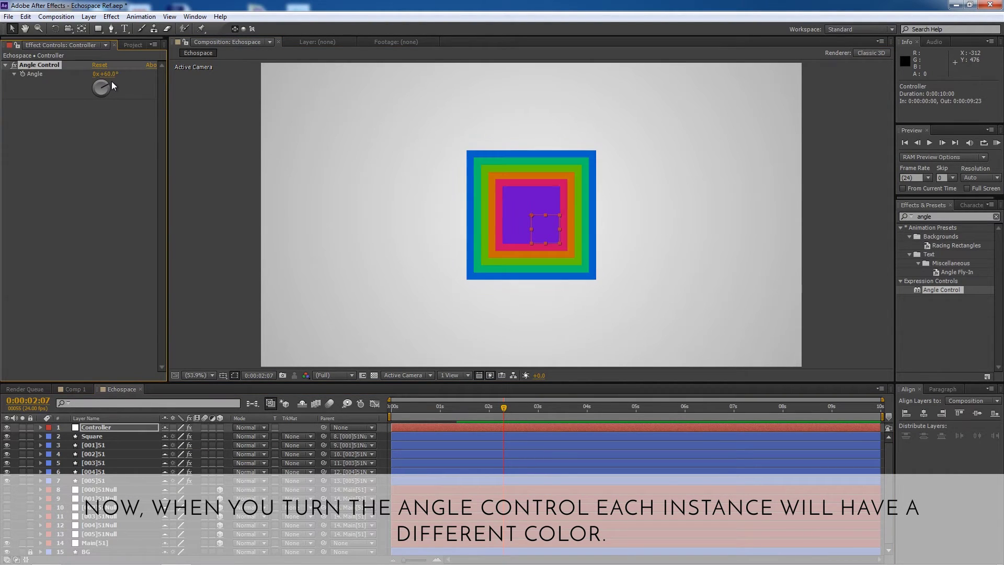
pyautogui.click(238, 167)
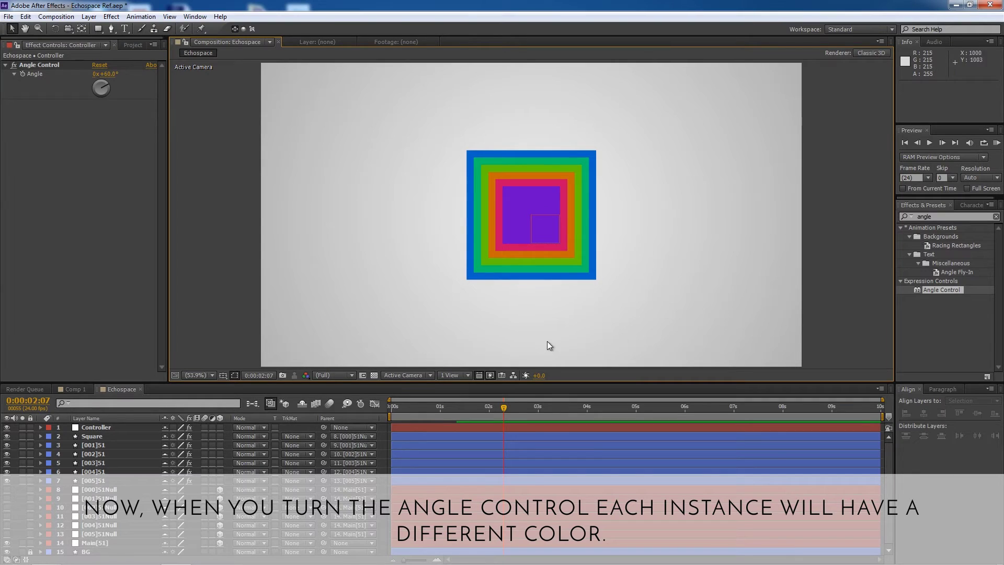
# Step: Try another Angle, restore it to 60°, and preview the rainbow rings around 0:00:00:23
pyautogui.moveTo(109, 74); pyautogui.dragTo(140, 71)
pyautogui.click(107, 74)
pyautogui.write('60')
pyautogui.press('Return')
pyautogui.click(398, 277)
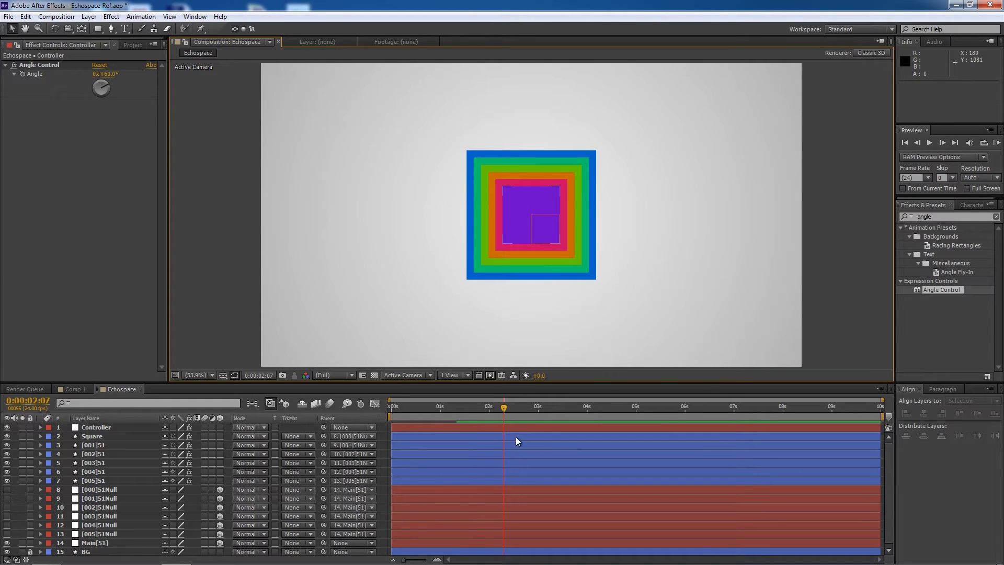
pyautogui.moveTo(450, 418)
pyautogui.mouseDown()
pyautogui.moveTo(497, 425)
pyautogui.moveTo(438, 422)
pyautogui.mouseUp()
pyautogui.click(430, 429)
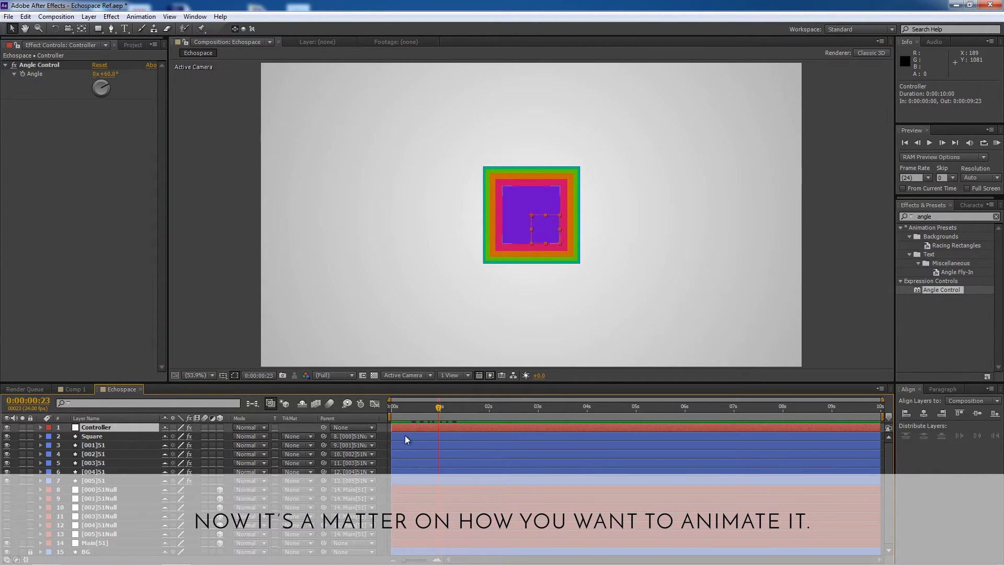
# Step: Show the Square layer's keyframed Scale, hide shy layers, and preview up to 0:00:01:02
pyautogui.click(101, 437)
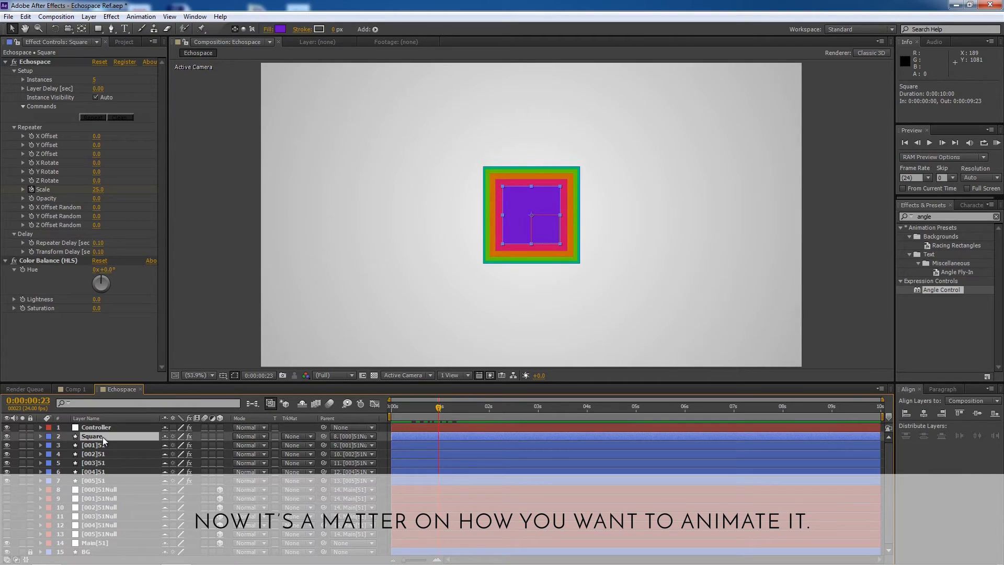
pyautogui.press('u')
pyautogui.click(302, 403)
pyautogui.moveTo(439, 407)
pyautogui.mouseDown()
pyautogui.moveTo(445, 416)
pyautogui.moveTo(431, 418)
pyautogui.moveTo(449, 419)
pyautogui.moveTo(433, 422)
pyautogui.mouseUp()
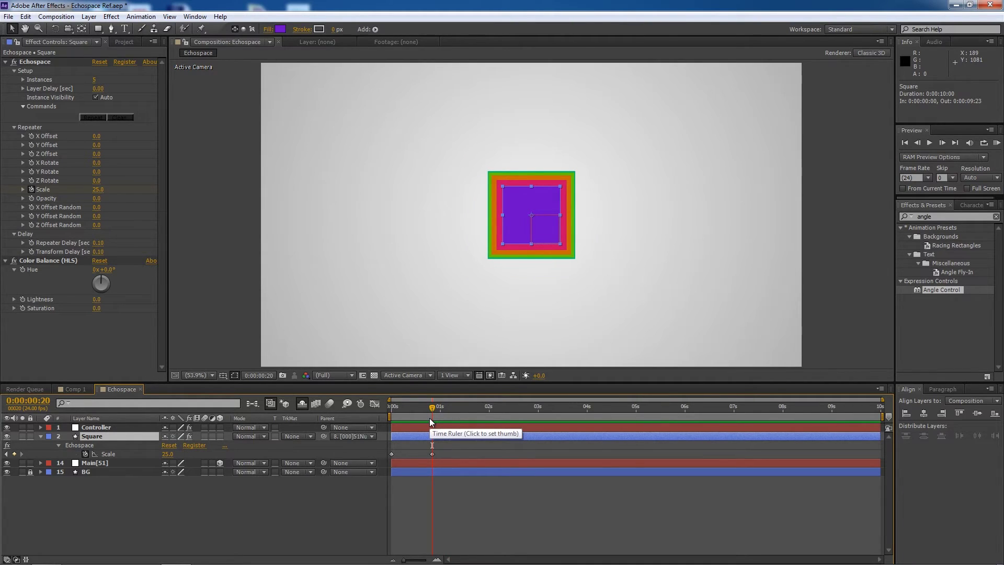
# Step: Keyframe Echospace Scale 25 at 0:00:01:12 and 0 at 0:00:02:00, then preview
pyautogui.moveTo(432, 418); pyautogui.dragTo(466, 412)
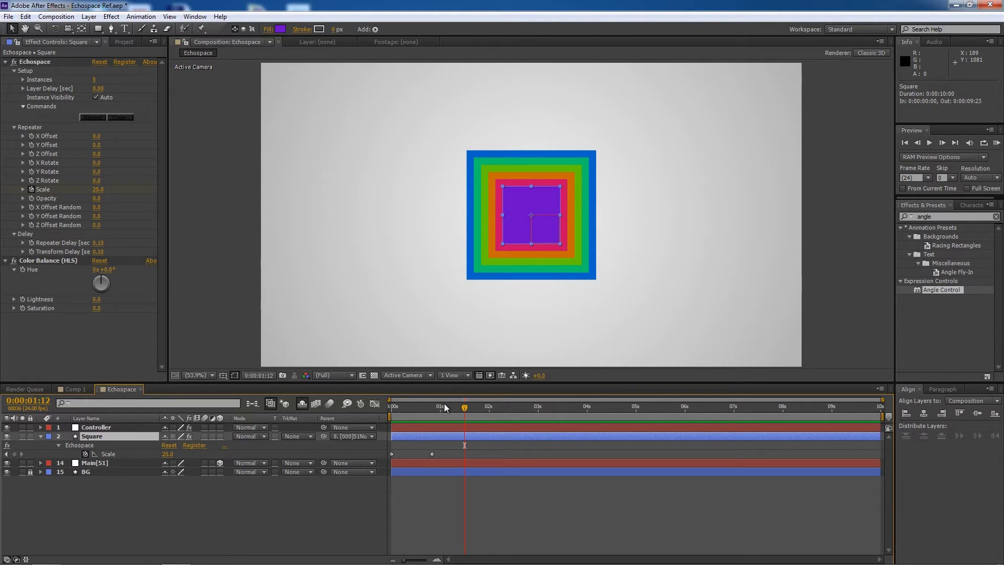
pyautogui.click(14, 454)
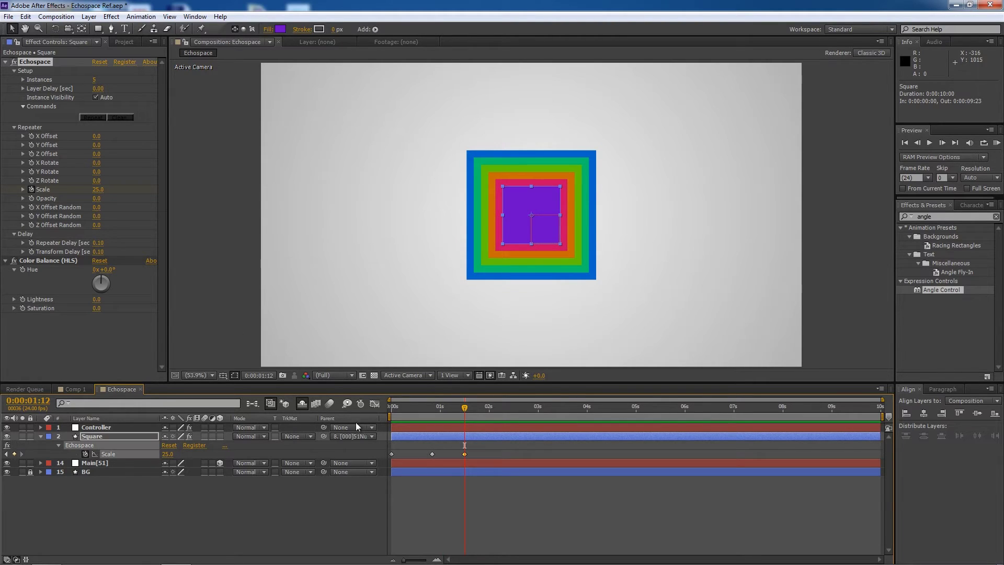
pyautogui.moveTo(465, 410); pyautogui.dragTo(490, 416)
pyautogui.click(168, 454)
pyautogui.write('0')
pyautogui.press('Return')
pyautogui.click(418, 411)
pyautogui.moveTo(424, 415)
pyautogui.mouseDown()
pyautogui.moveTo(320, 424)
pyautogui.moveTo(502, 427)
pyautogui.moveTo(460, 432)
pyautogui.mouseUp()
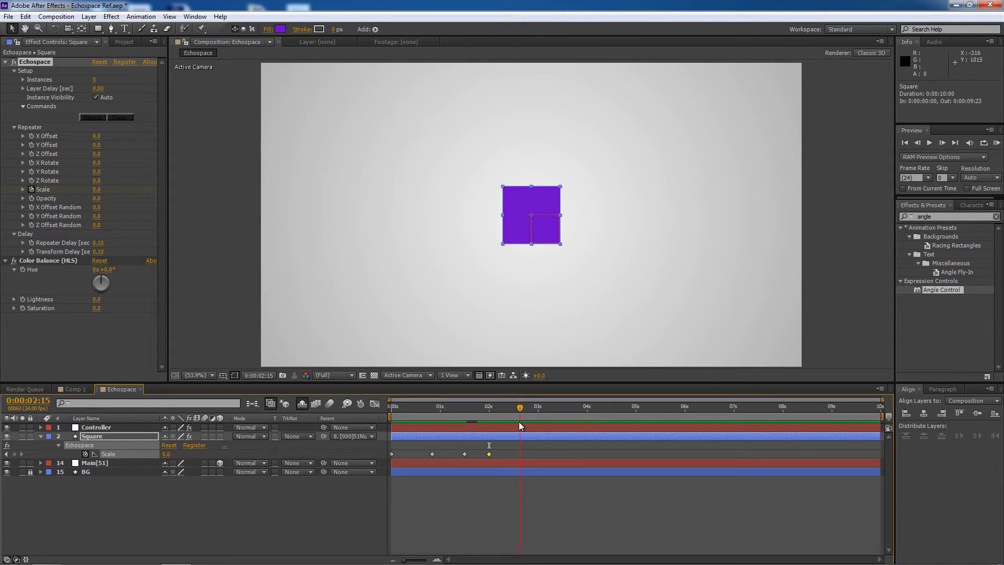
pyautogui.moveTo(459, 429); pyautogui.dragTo(464, 431)
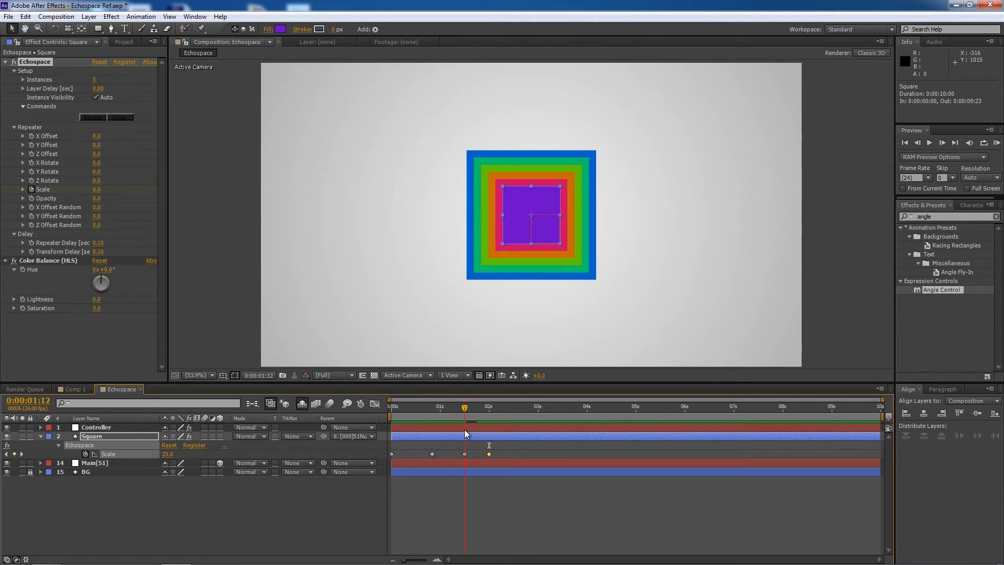
# Step: Show Square's Scale and Rotation together and add a 0° Rotation keyframe at 1:12
pyautogui.click(467, 437)
pyautogui.press('r')
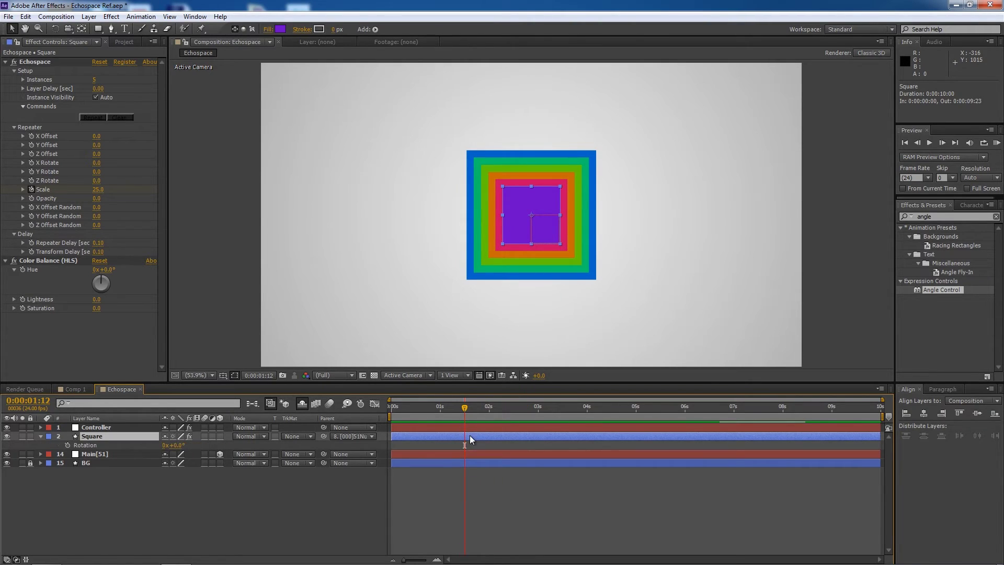
pyautogui.press('u')
pyautogui.hotkey('shift', 'r')
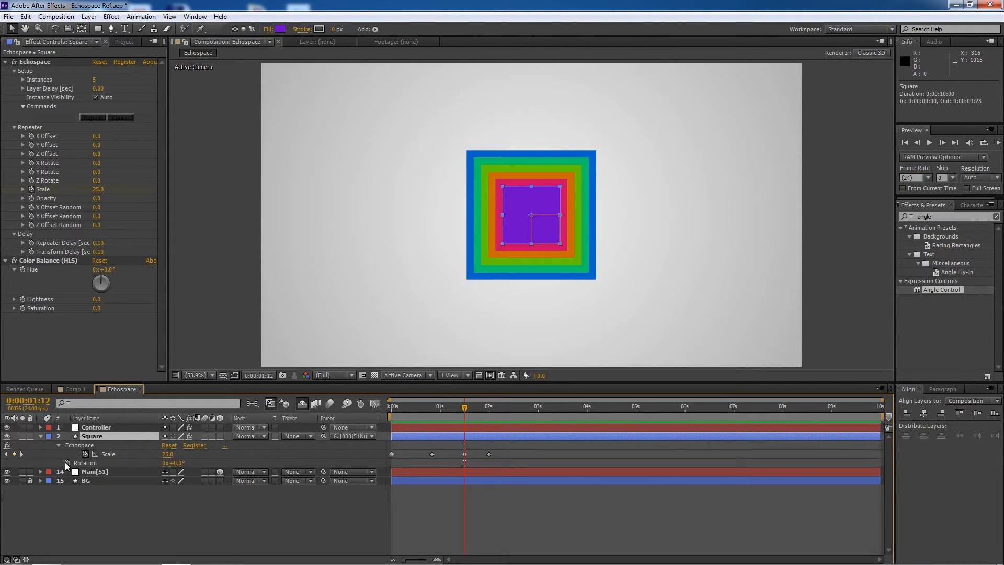
pyautogui.click(67, 462)
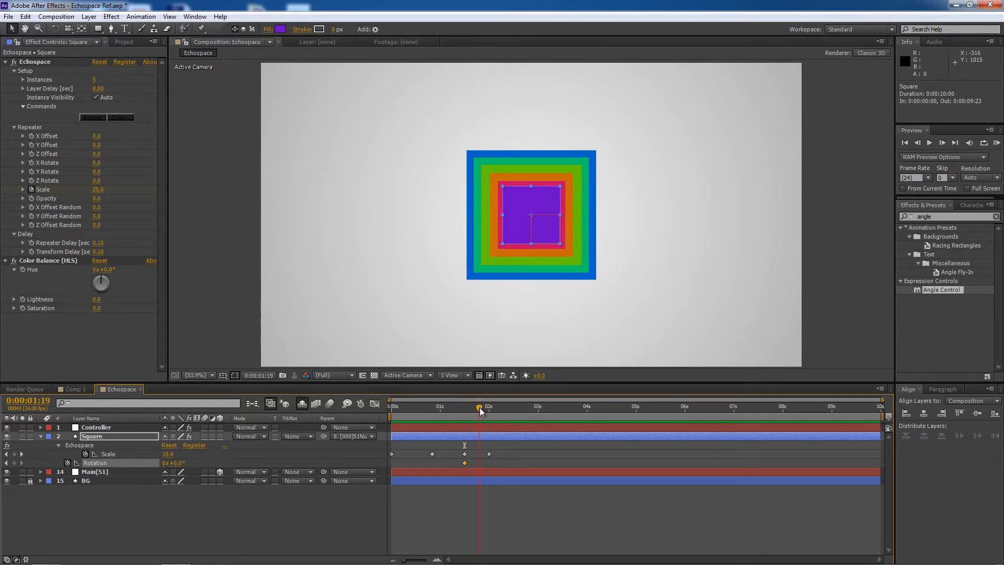
# Step: Set Rotation to 90° at 2:00 and back to 0° at 2:13, then preview
pyautogui.moveTo(468, 409); pyautogui.dragTo(490, 411)
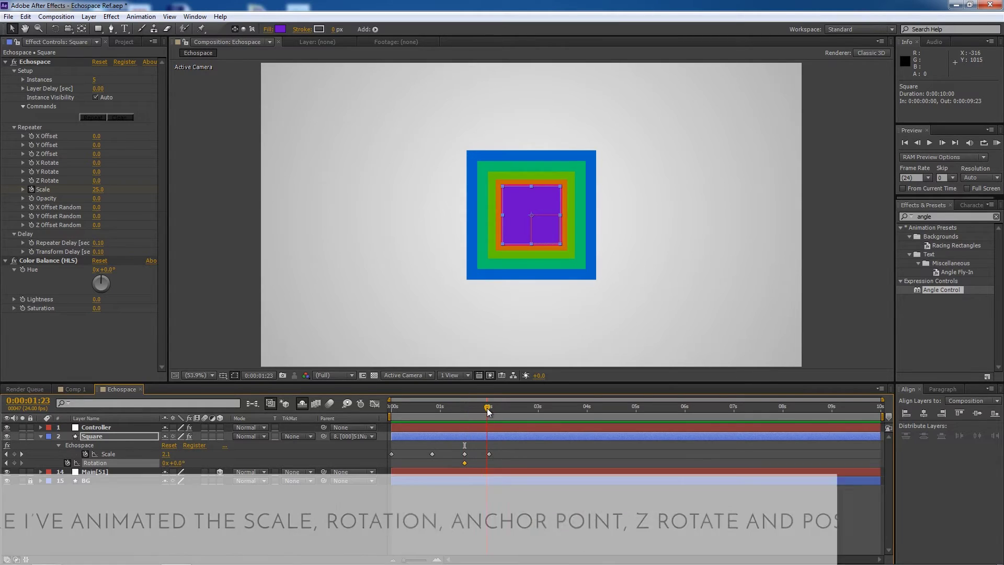
pyautogui.click(177, 463)
pyautogui.write('90')
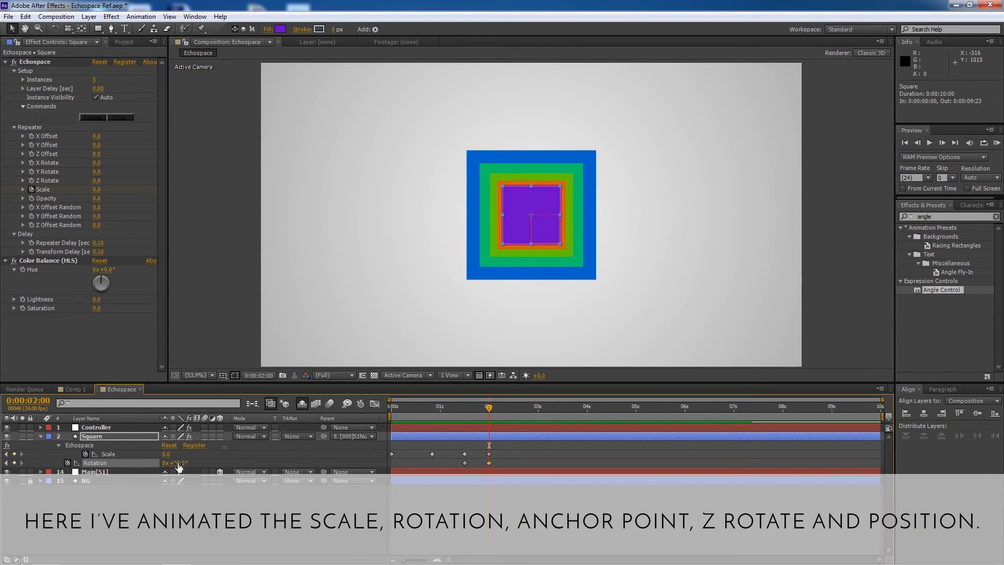
pyautogui.press('Return')
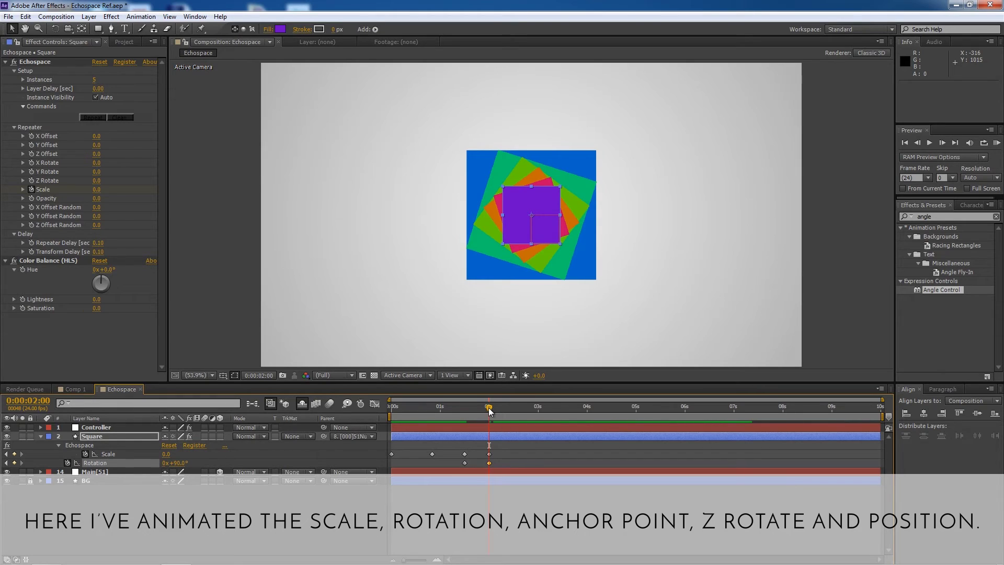
pyautogui.moveTo(494, 416); pyautogui.dragTo(516, 415)
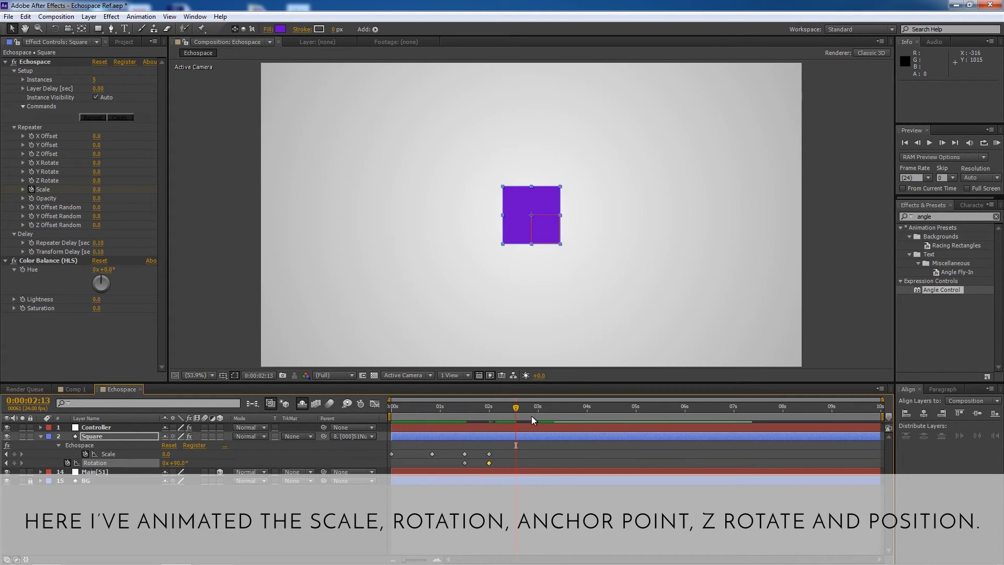
pyautogui.click(184, 463)
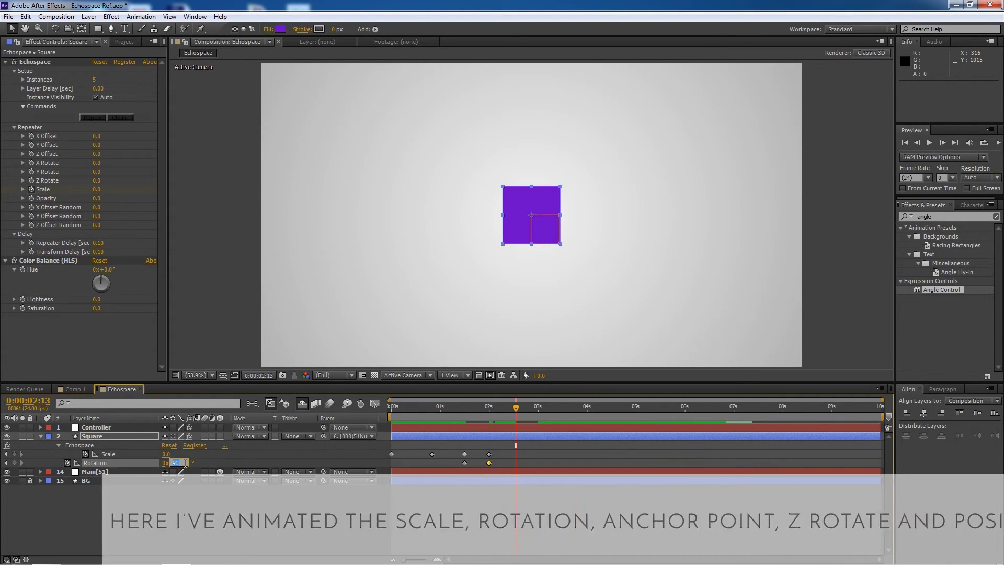
pyautogui.write('0')
pyautogui.press('Return')
pyautogui.click(455, 409)
pyautogui.moveTo(455, 408)
pyautogui.mouseDown()
pyautogui.moveTo(535, 422)
pyautogui.moveTo(467, 430)
pyautogui.moveTo(549, 432)
pyautogui.mouseUp()
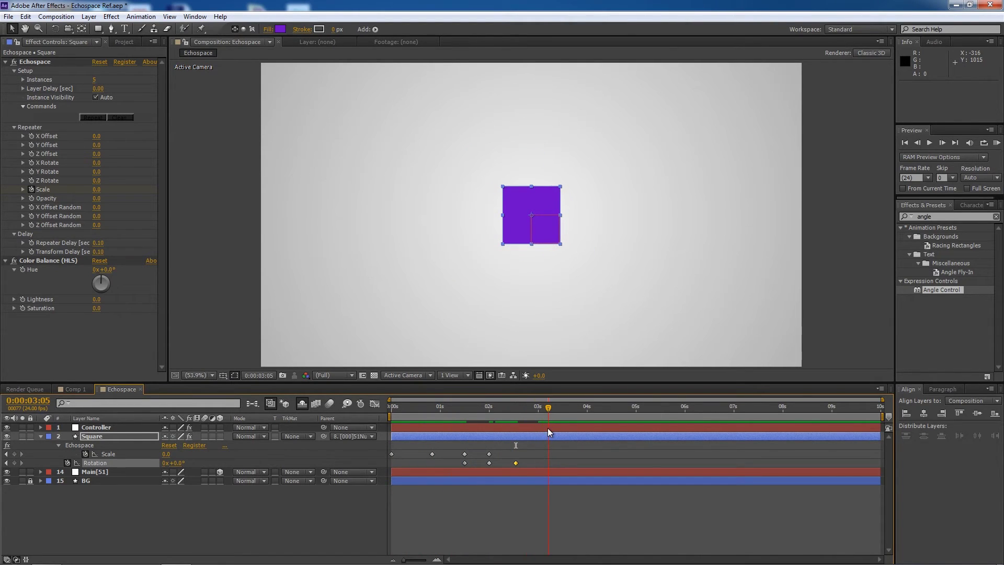
pyautogui.click(455, 416)
pyautogui.moveTo(455, 415); pyautogui.dragTo(542, 445)
# Step: Apply Easy Ease to all Scale and Rotation keyframes and preview up to 3:00
pyautogui.moveTo(388, 443); pyautogui.dragTo(542, 474)
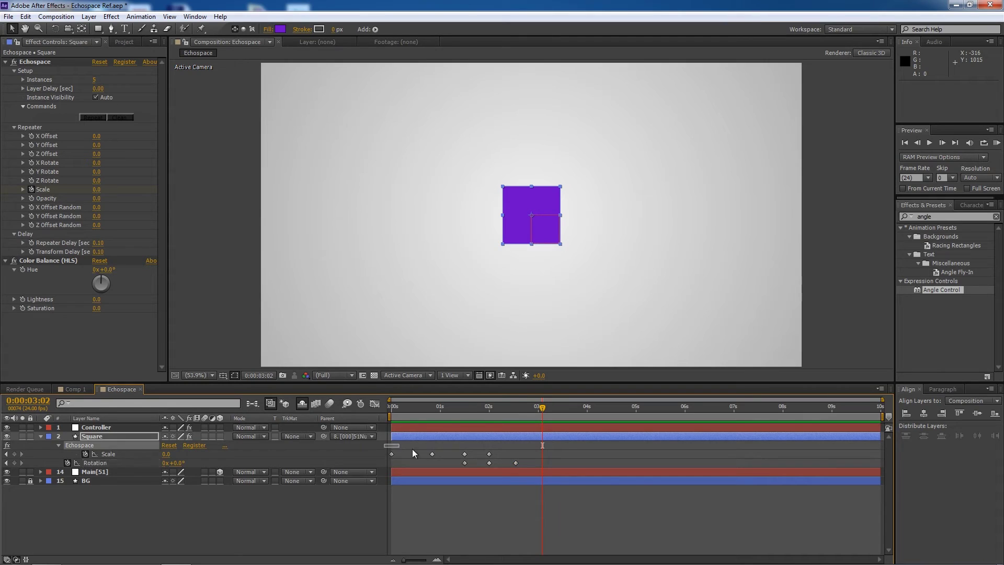
pyautogui.rightClick(515, 462)
pyautogui.moveTo(622, 453)
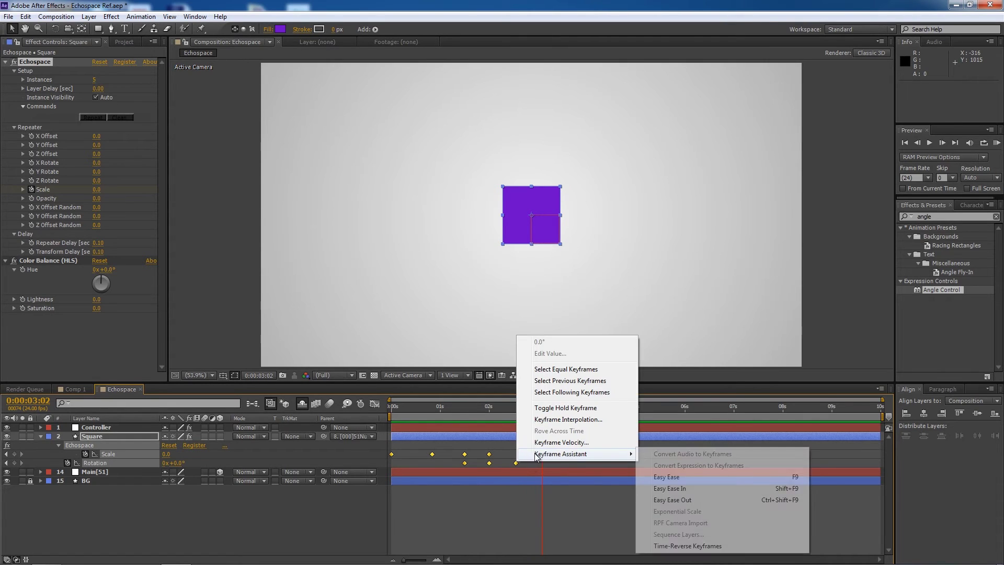
pyautogui.click(673, 477)
pyautogui.moveTo(429, 413); pyautogui.dragTo(517, 433)
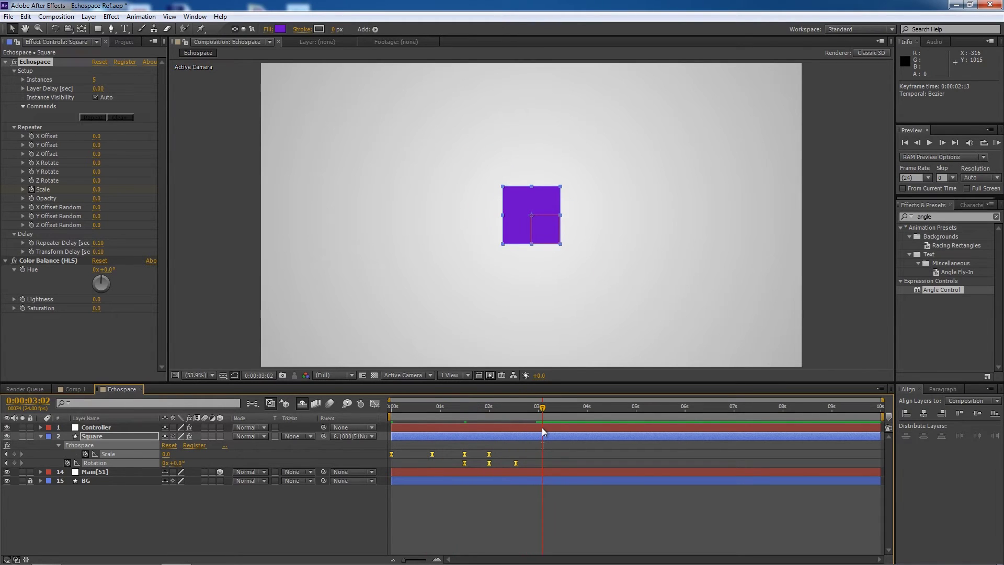
pyautogui.moveTo(517, 433); pyautogui.dragTo(539, 436)
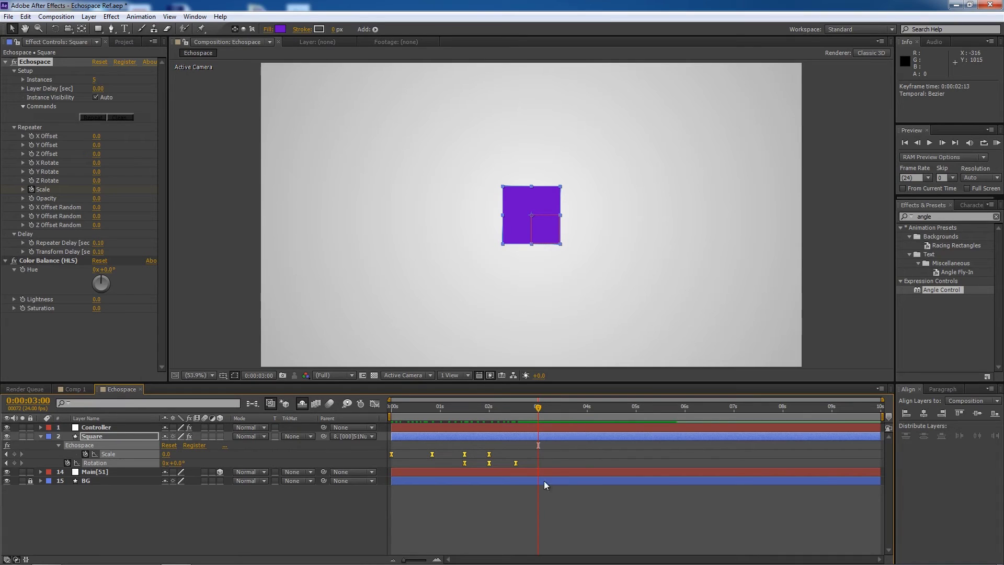
pyautogui.click(566, 518)
pyautogui.click(563, 437)
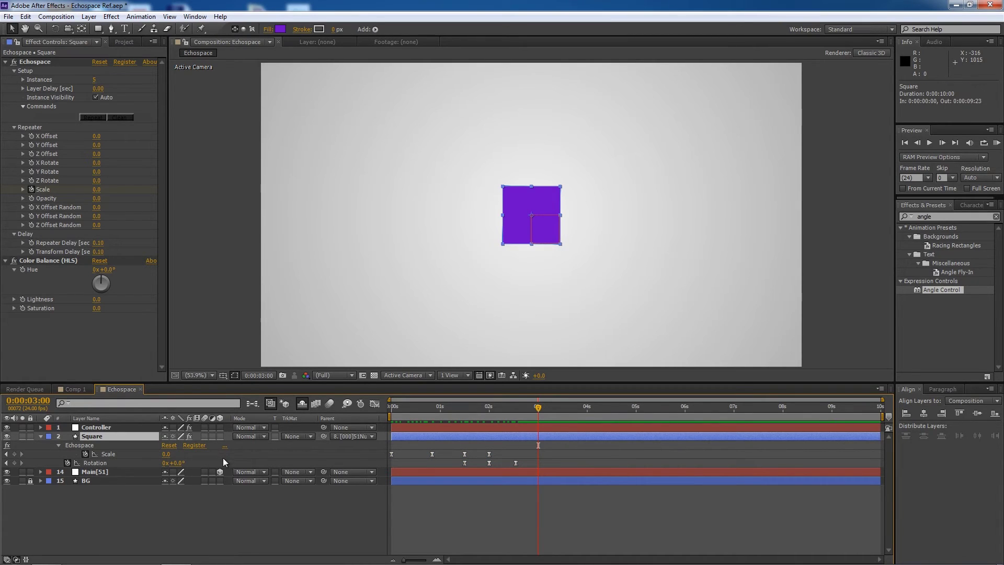
# Step: Keyframe Anchor Point at 3:12 and push X to 398.2 at 4:00, lining copies in a row
pyautogui.hotkey('shift', 's')
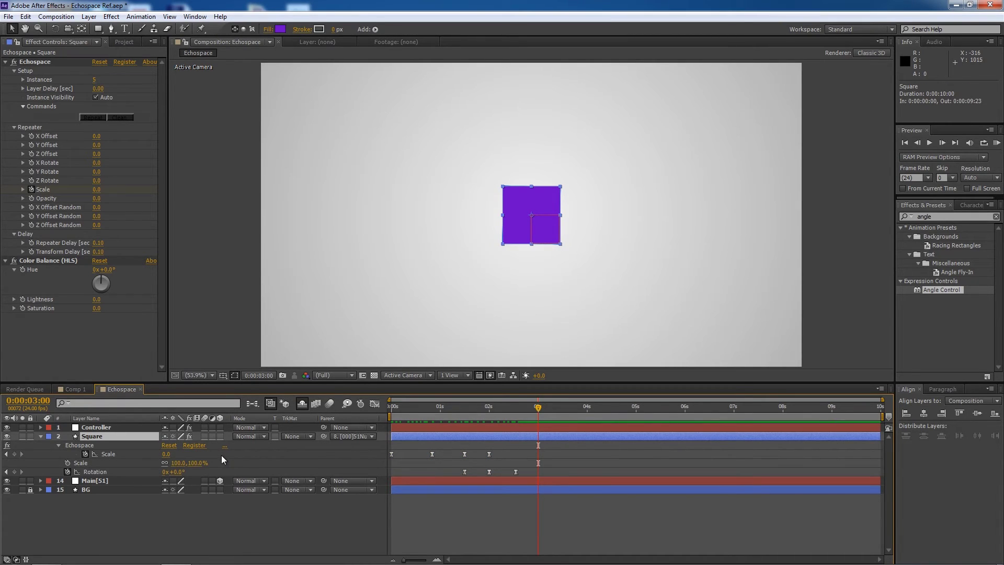
pyautogui.hotkey('shift', 's')
pyautogui.hotkey('shift', 'a')
pyautogui.click(67, 463)
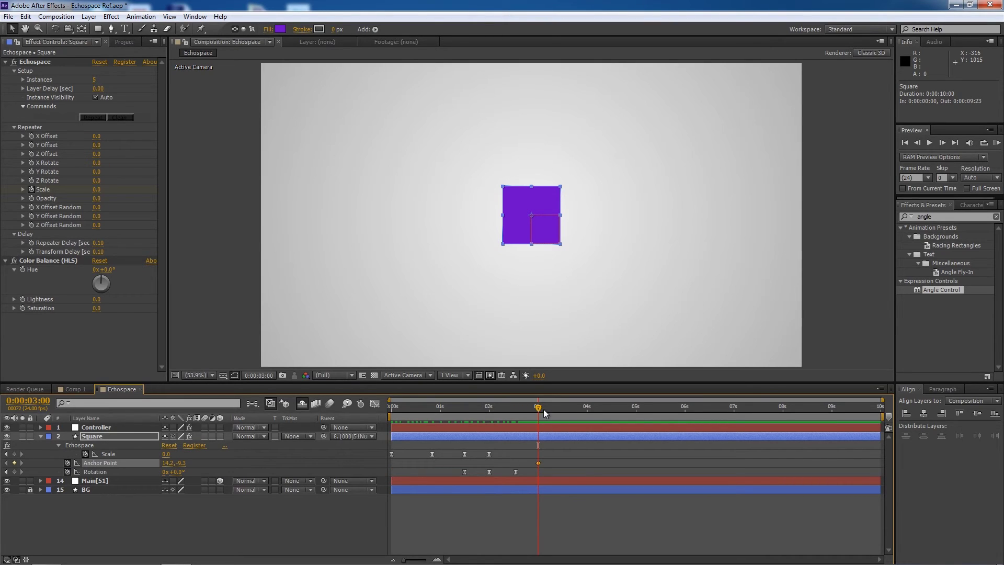
pyautogui.moveTo(539, 411); pyautogui.dragTo(565, 413)
pyautogui.moveTo(538, 463); pyautogui.dragTo(561, 463)
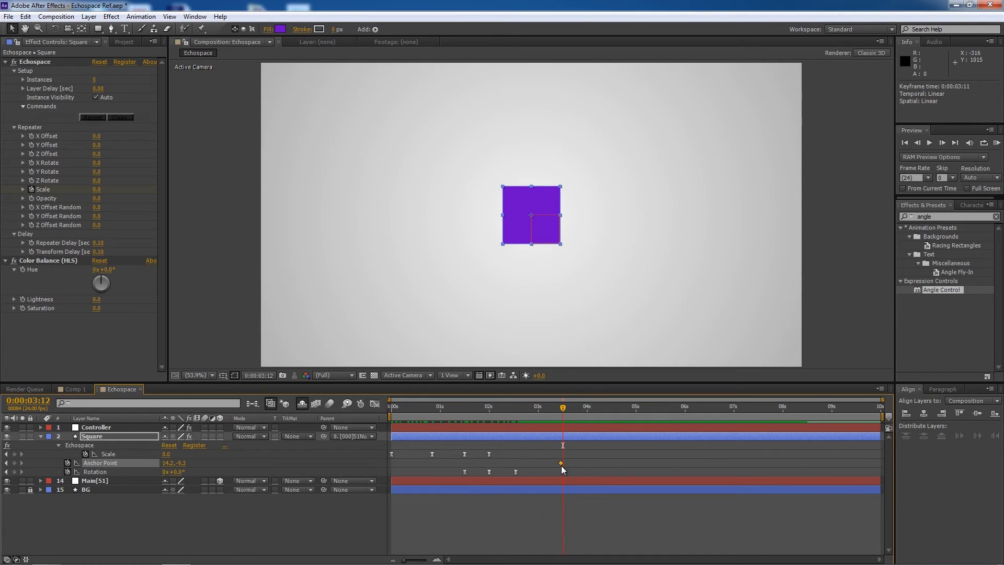
pyautogui.moveTo(563, 413); pyautogui.dragTo(587, 416)
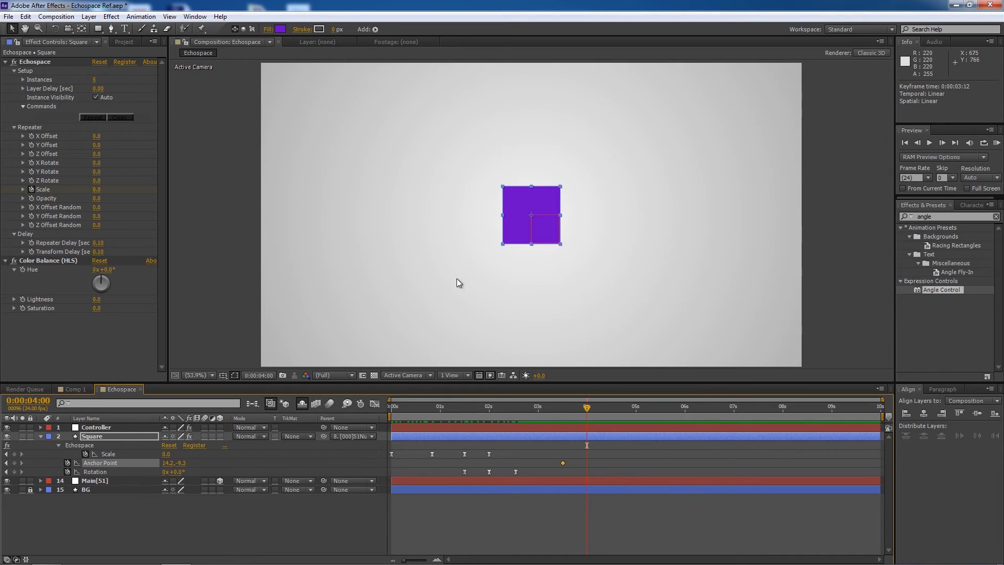
pyautogui.moveTo(166, 463); pyautogui.dragTo(358, 463)
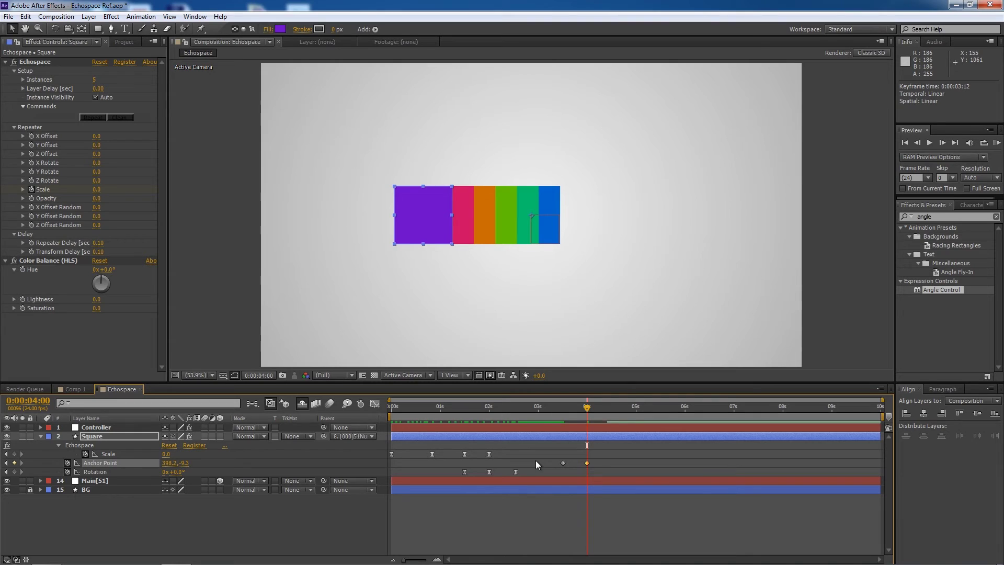
# Step: Keyframe Echospace Z Rotate at 3:12 and raise it to 75 at 4:00
pyautogui.press('j')
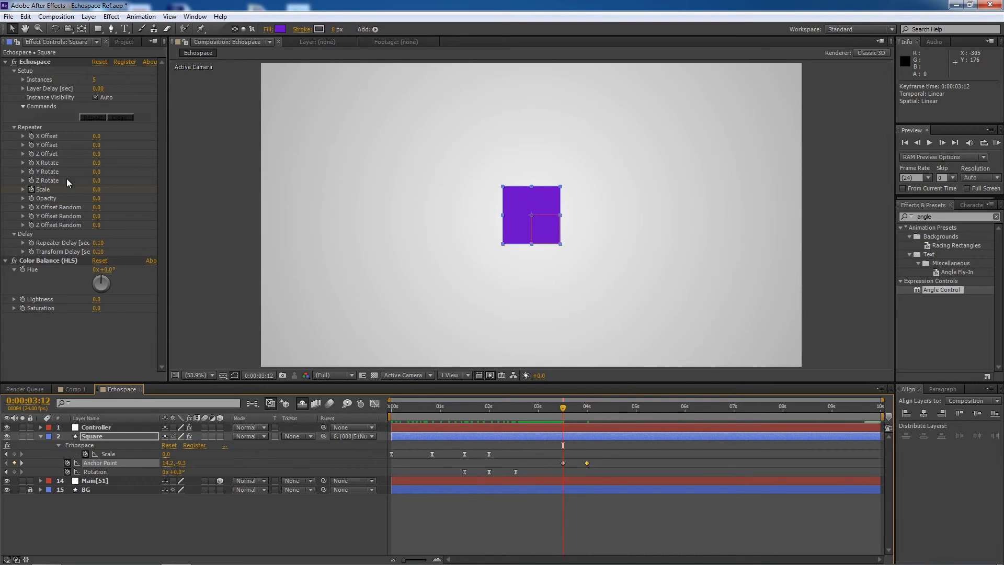
pyautogui.click(32, 180)
pyautogui.press('k')
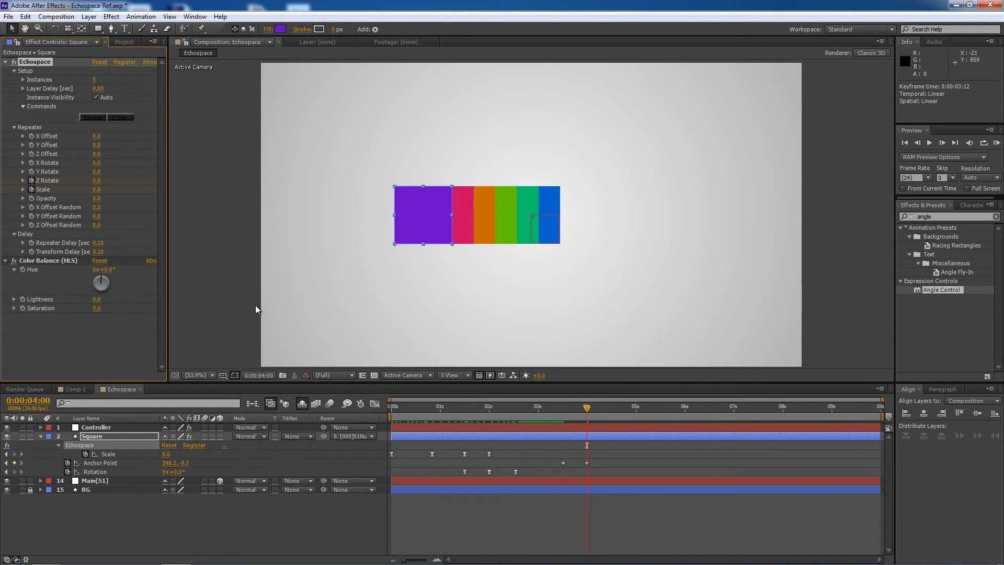
pyautogui.moveTo(96, 180)
pyautogui.mouseDown()
pyautogui.moveTo(163, 183)
pyautogui.moveTo(124, 189)
pyautogui.mouseUp()
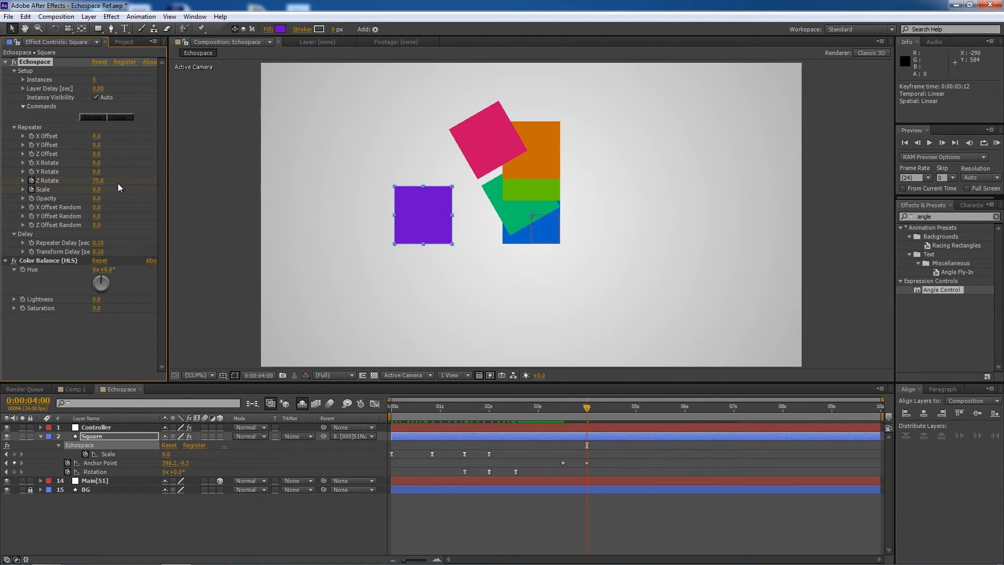
# Step: Set Z Rotate to 60, ease the Z Rotate and Anchor Point keyframes, and preview the fan-out
pyautogui.click(98, 181)
pyautogui.write('60')
pyautogui.press('Return')
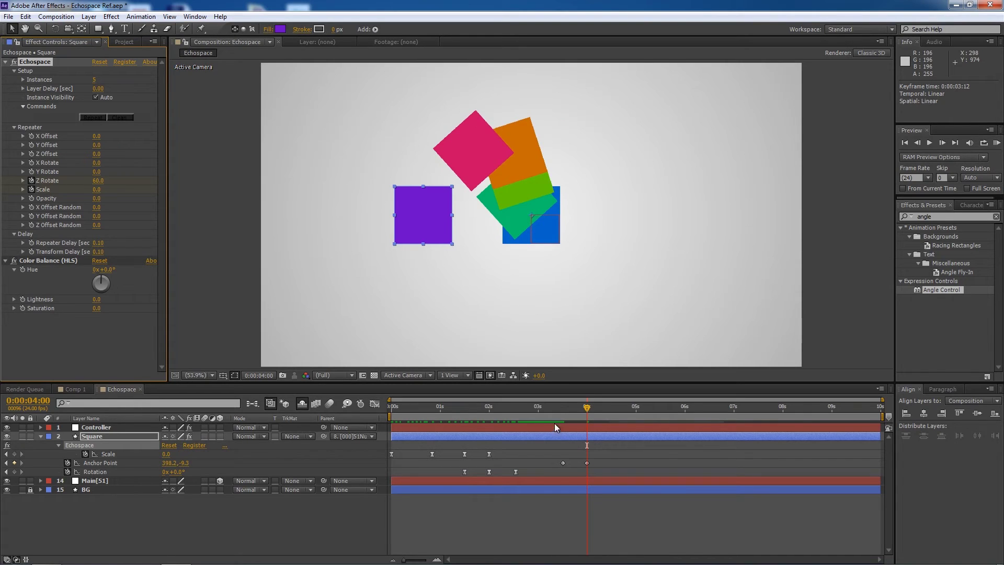
pyautogui.click(558, 410)
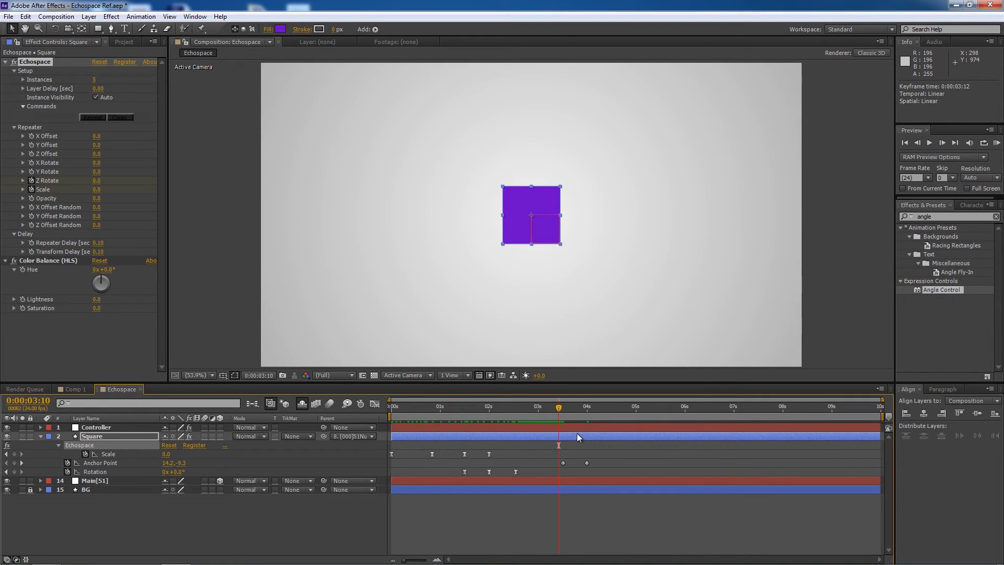
pyautogui.press('u')
pyautogui.moveTo(550, 414)
pyautogui.mouseDown()
pyautogui.moveTo(637, 415)
pyautogui.moveTo(605, 420)
pyautogui.mouseUp()
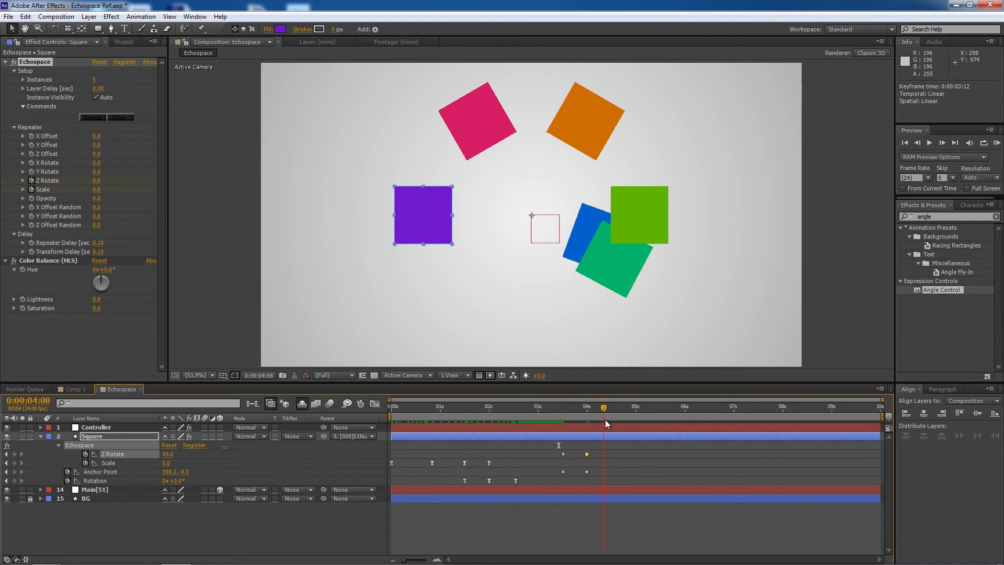
pyautogui.moveTo(551, 443); pyautogui.dragTo(615, 477)
pyautogui.press('F9')
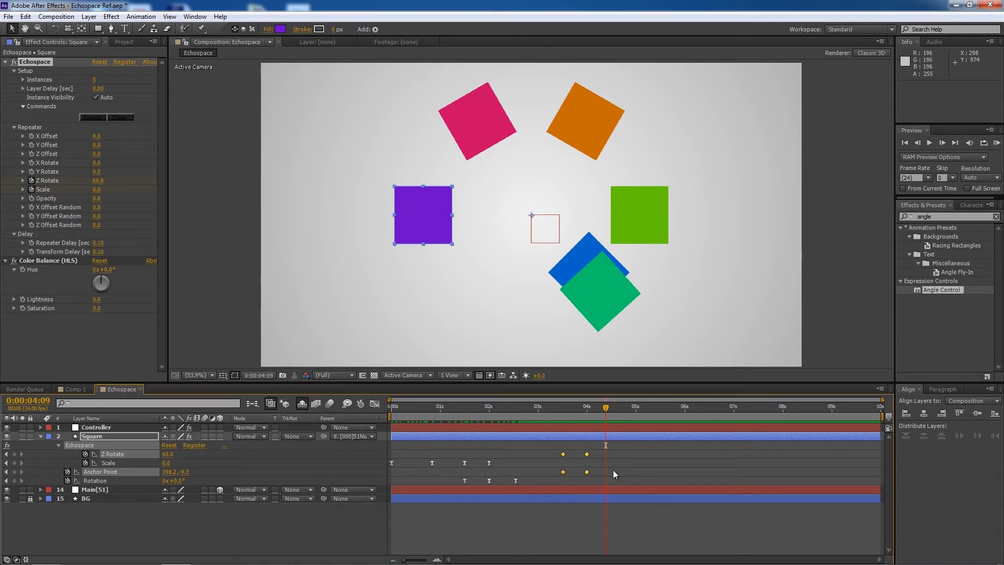
pyautogui.moveTo(537, 412); pyautogui.dragTo(637, 435)
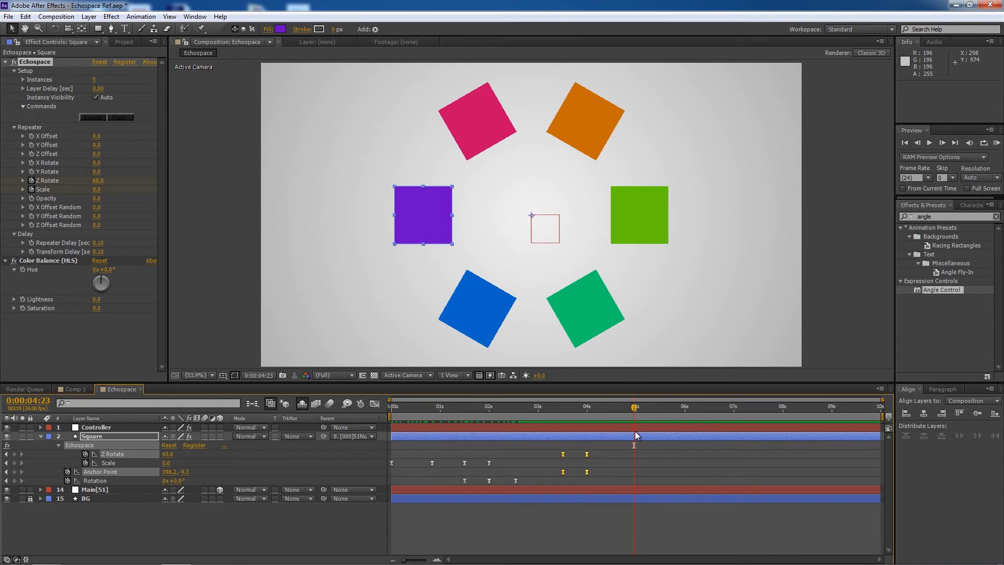
# Step: Copy the Z Rotate and Anchor Point keyframes, paste them at 5 s, and time-reverse them
pyautogui.click(634, 427)
pyautogui.moveTo(554, 449); pyautogui.dragTo(600, 482)
pyautogui.hotkey('ctrl', 'c')
pyautogui.hotkey('ctrl', 'v')
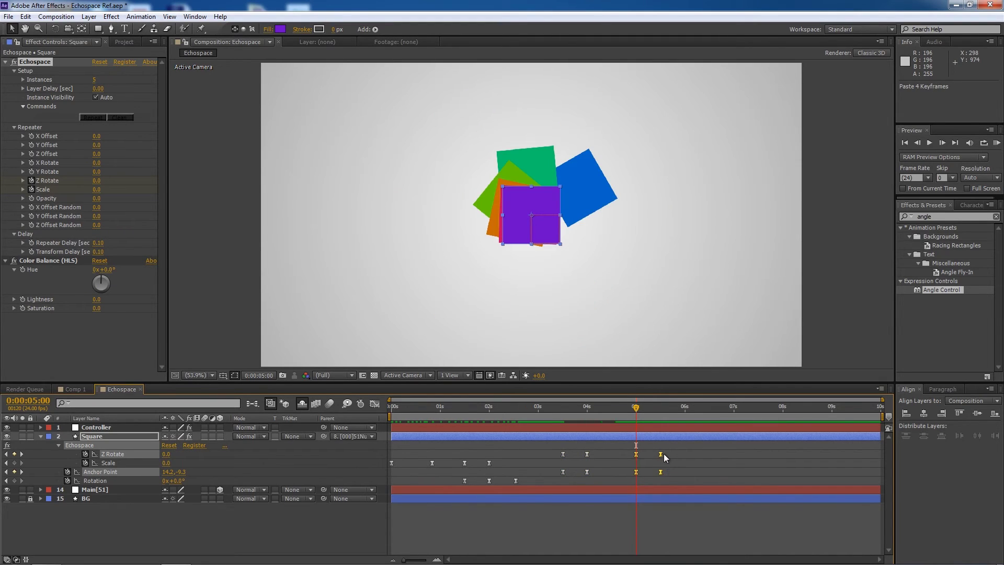
pyautogui.rightClick(661, 453)
pyautogui.moveTo(695, 444)
pyautogui.click(833, 536)
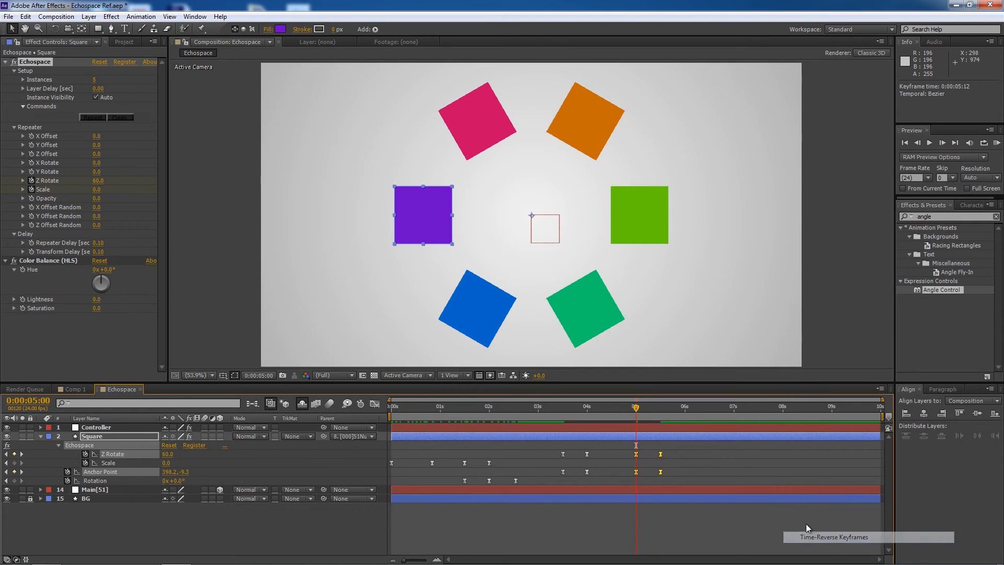
# Step: Preview the copies folding back together from 4:08 and reselect the Square layer
pyautogui.click(597, 407)
pyautogui.moveTo(604, 413); pyautogui.dragTo(687, 428)
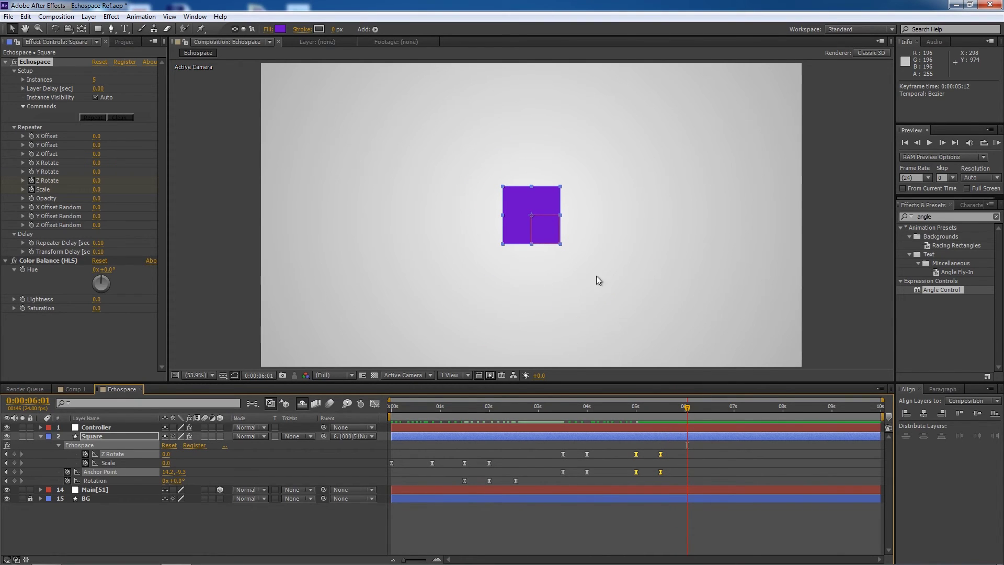
pyautogui.click(102, 428)
pyautogui.click(105, 435)
# Step: Keyframe Square's Position at 6:01, raise it 20 frames later, then drop it below centre
pyautogui.press('p')
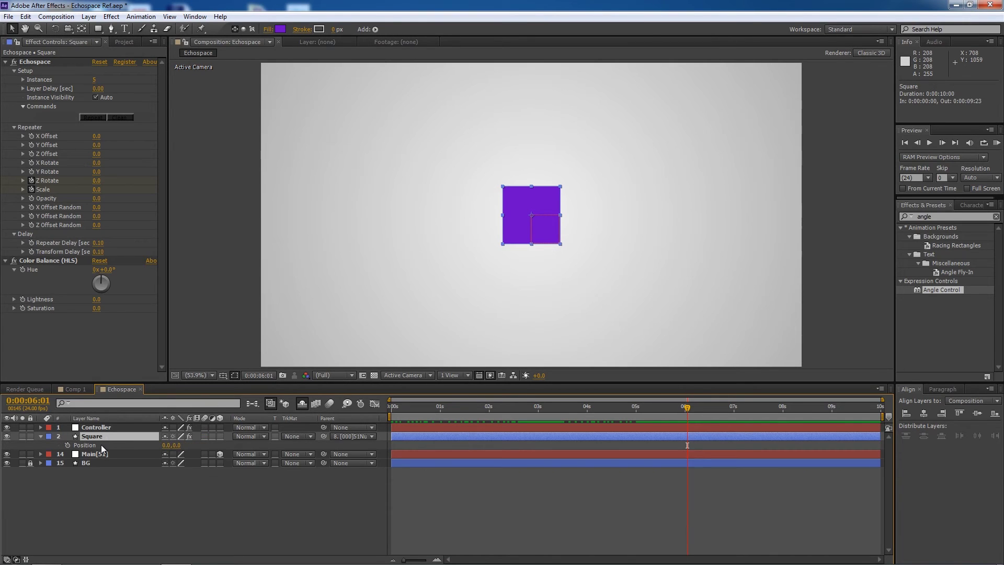
pyautogui.click(67, 446)
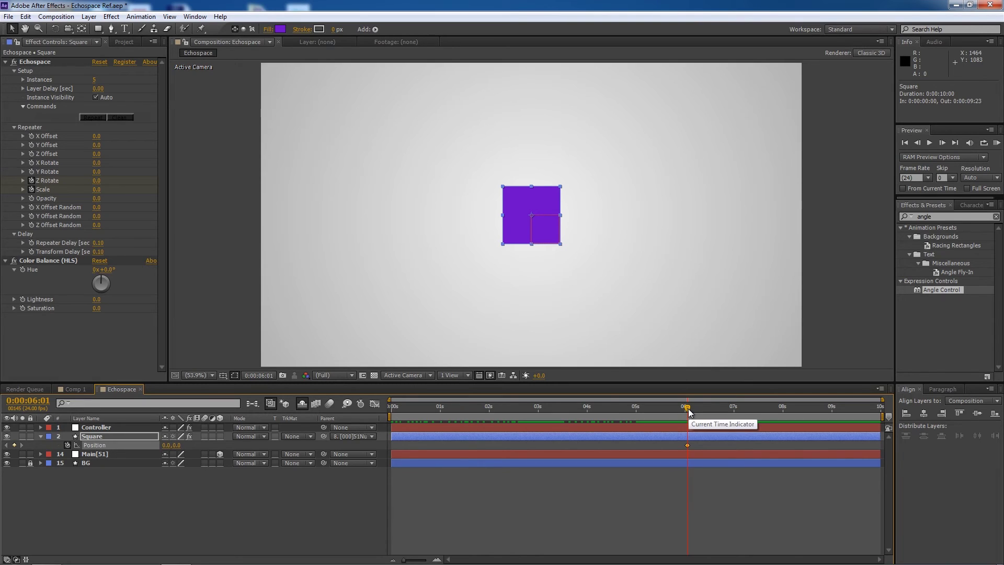
pyautogui.hotkey('shift', 'pagedown')
pyautogui.hotkey('shift', 'pagedown')
pyautogui.moveTo(535, 213); pyautogui.dragTo(536, 116)
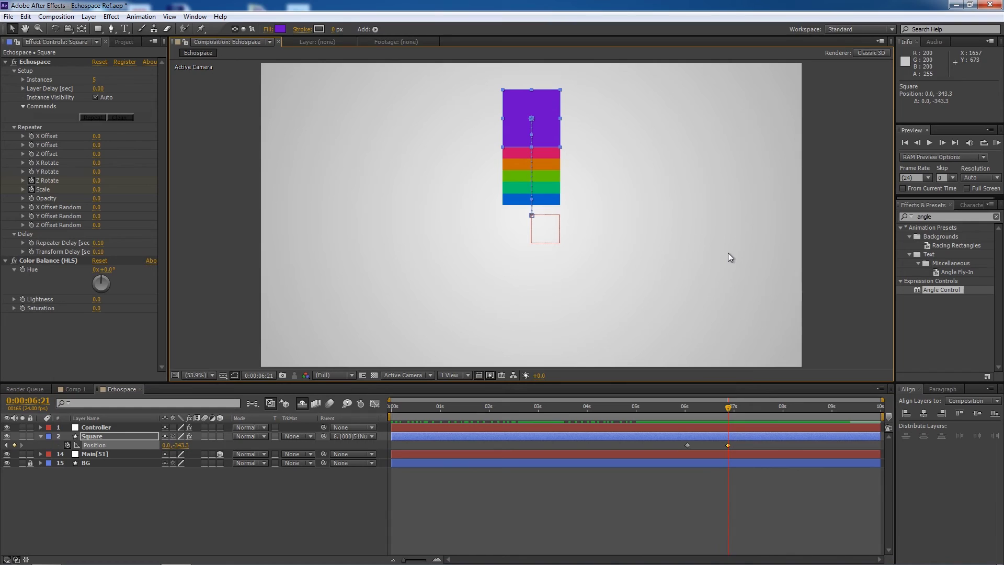
pyautogui.hotkey('shift', 'pagedown')
pyautogui.hotkey('shift', 'pagedown')
pyautogui.moveTo(541, 119); pyautogui.dragTo(540, 299)
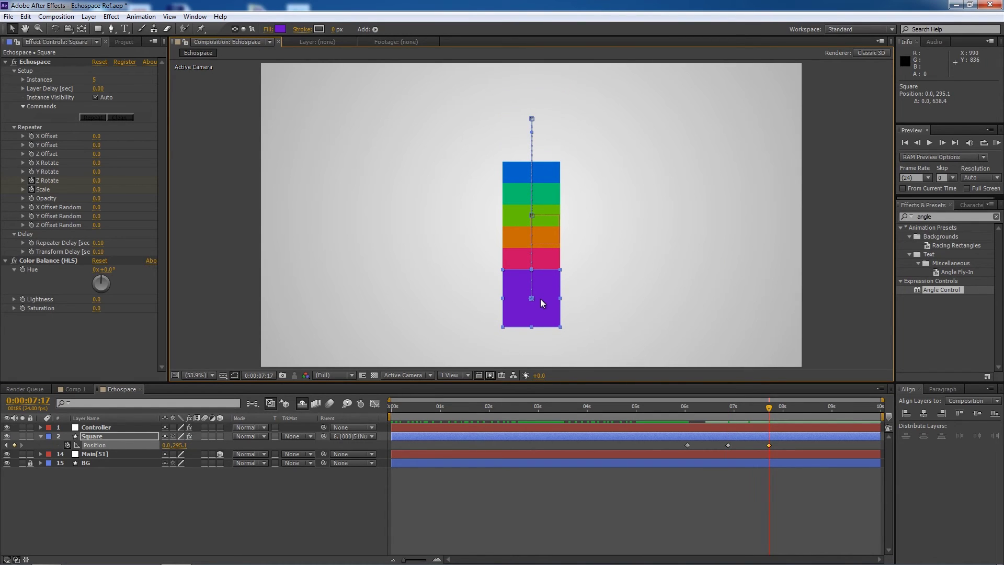
pyautogui.hotkey('shift', 'pagedown')
pyautogui.hotkey('shift', 'pagedown')
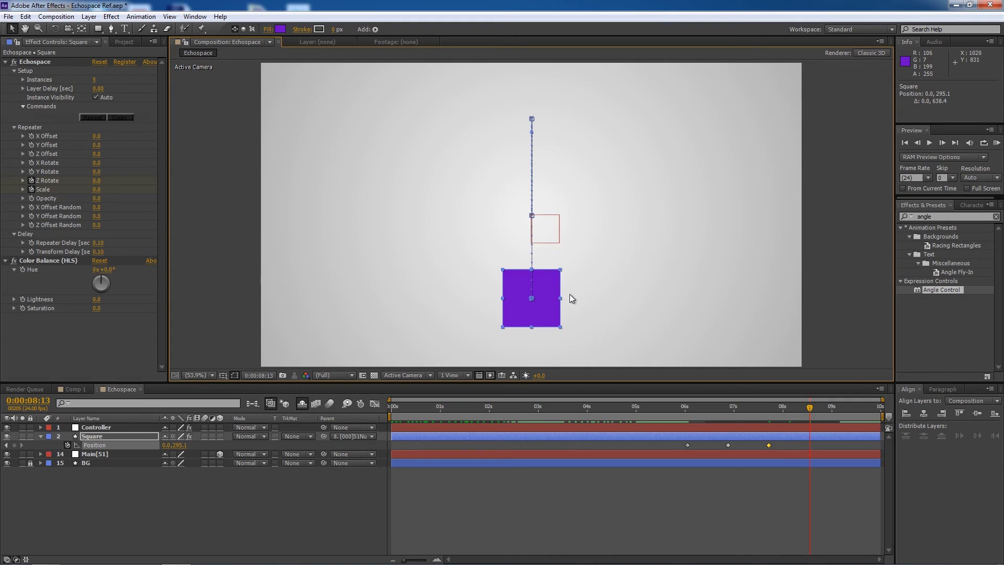
# Step: Paste the starting Position keyframe at 8:13 and Easy Ease all four Position keyframes
pyautogui.click(687, 445)
pyautogui.hotkey('ctrl', 'c')
pyautogui.hotkey('ctrl', 'v')
pyautogui.press('u')
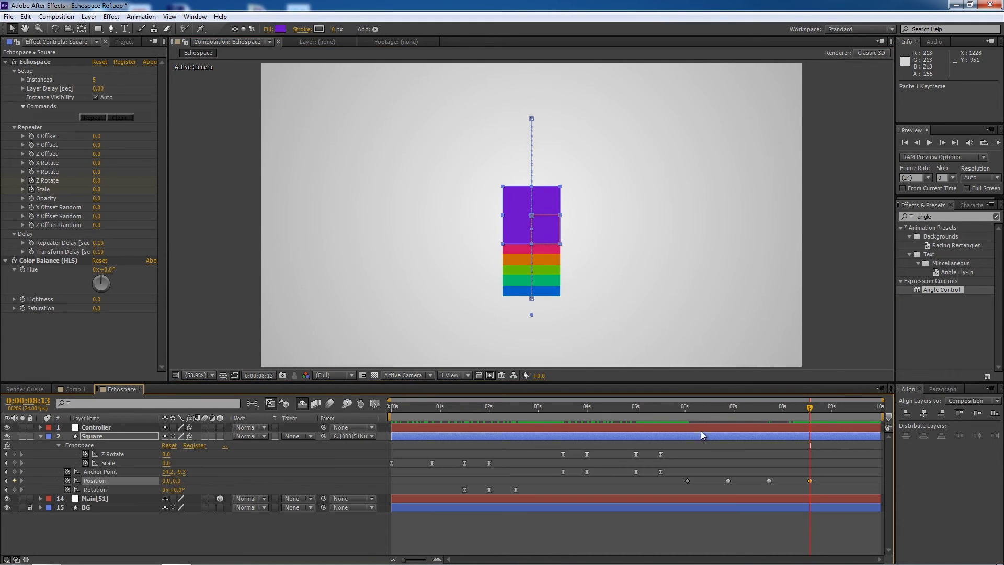
pyautogui.moveTo(672, 480); pyautogui.dragTo(834, 488)
pyautogui.rightClick(811, 482)
pyautogui.moveTo(828, 476)
pyautogui.click(690, 407)
# Step: Shift the Position keyframes to start at 6:12 and preview the bounce
pyautogui.moveTo(651, 411); pyautogui.dragTo(849, 430)
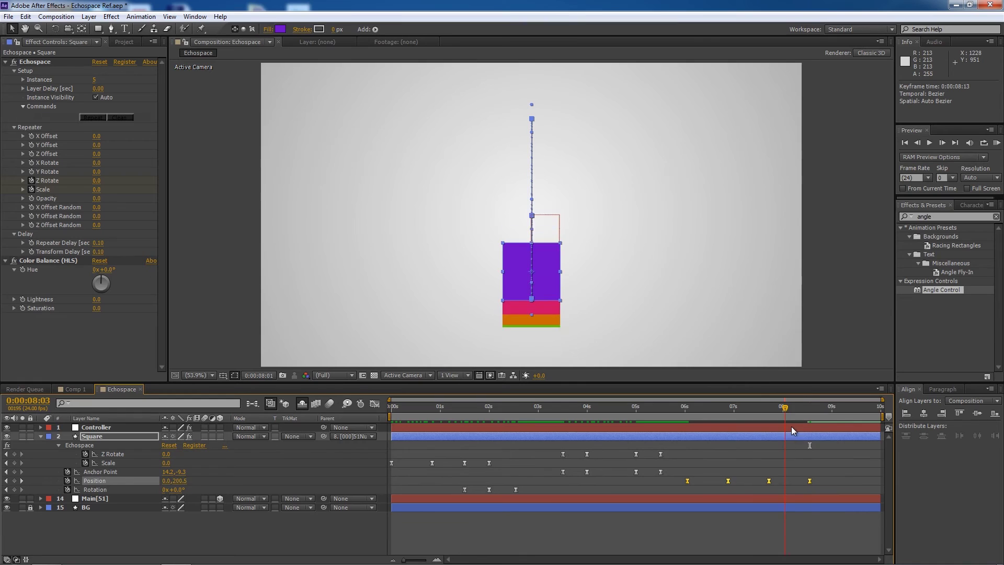
pyautogui.press('Home')
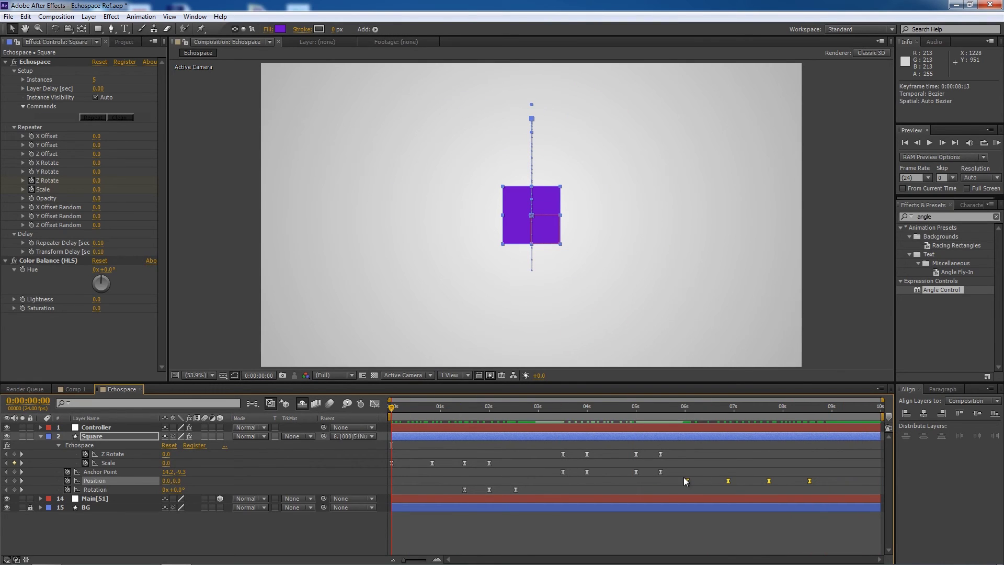
pyautogui.moveTo(687, 480); pyautogui.dragTo(710, 481)
pyautogui.click(707, 408)
pyautogui.moveTo(708, 408); pyautogui.dragTo(710, 409)
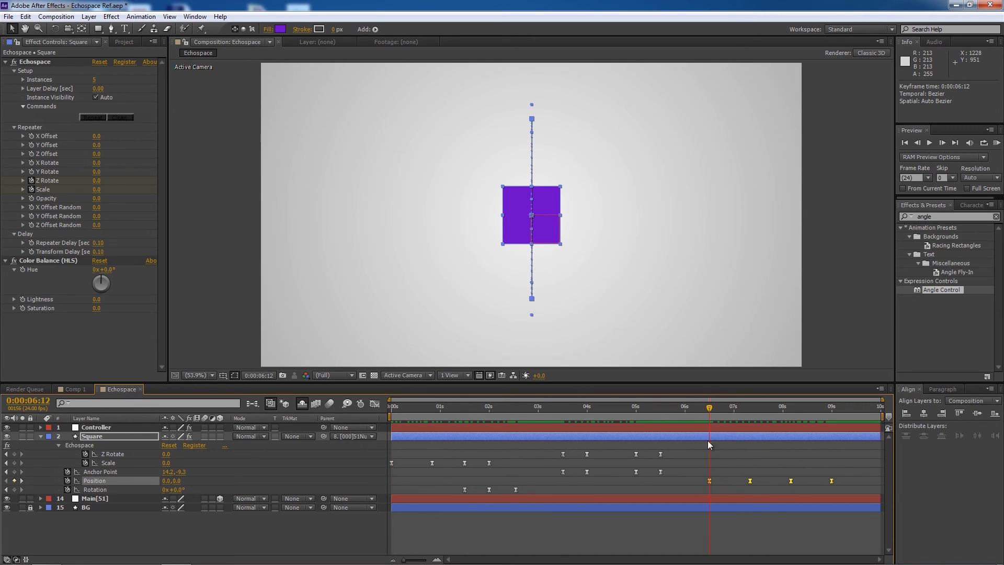
pyautogui.moveTo(709, 408)
pyautogui.mouseDown()
pyautogui.moveTo(729, 419)
pyautogui.moveTo(862, 422)
pyautogui.moveTo(390, 438)
pyautogui.mouseUp()
# Step: Find Drop Shadow in Effects & Presets and apply it to the Square layer
pyautogui.click(40, 438)
pyautogui.click(78, 500)
pyautogui.click(950, 217)
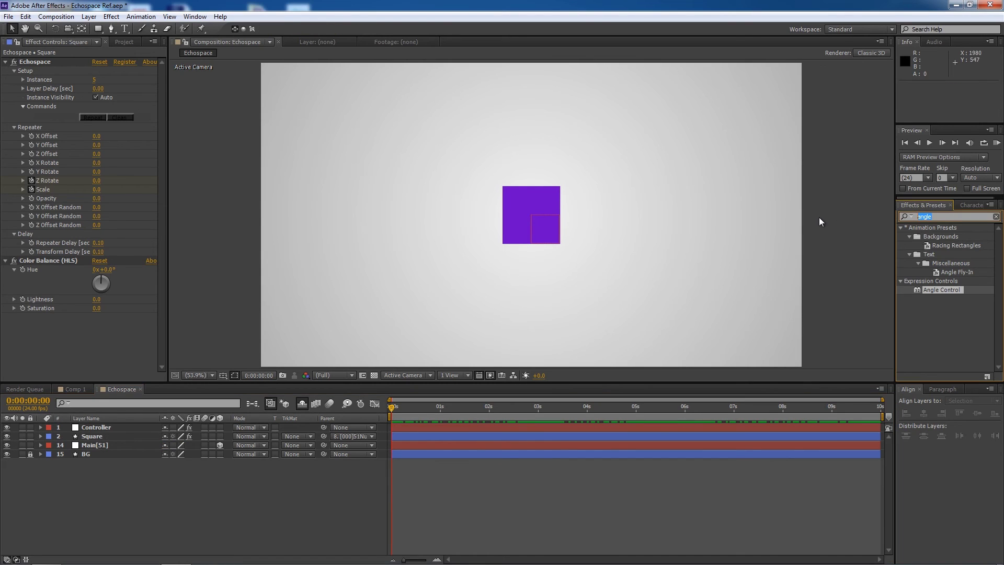
pyautogui.write('drop')
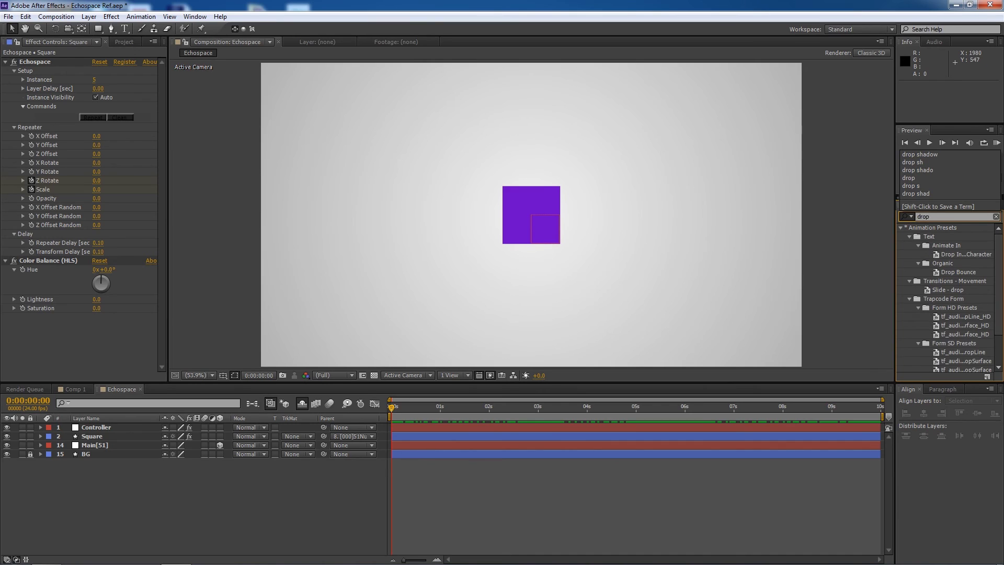
pyautogui.write(' shadow')
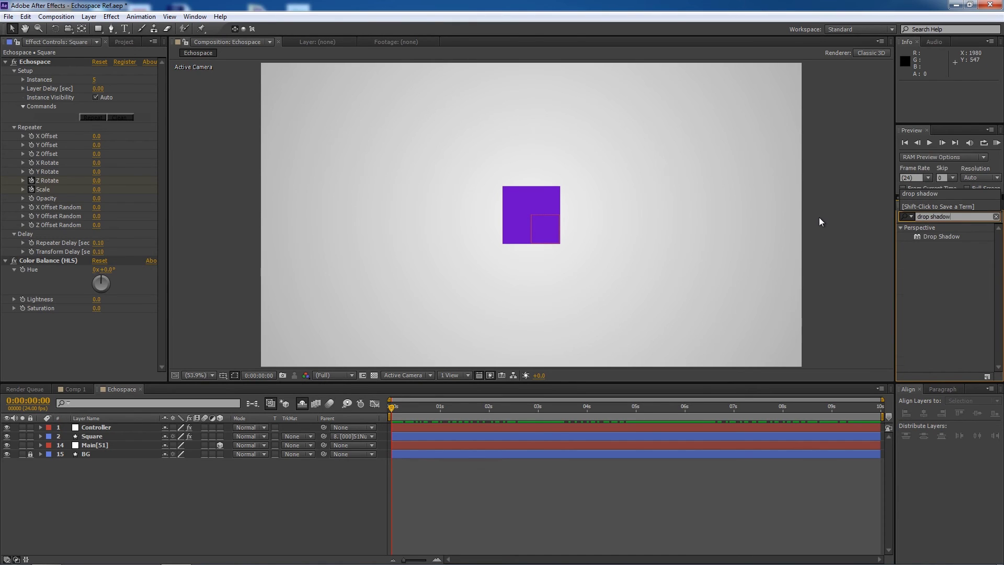
pyautogui.moveTo(944, 236); pyautogui.dragTo(96, 440)
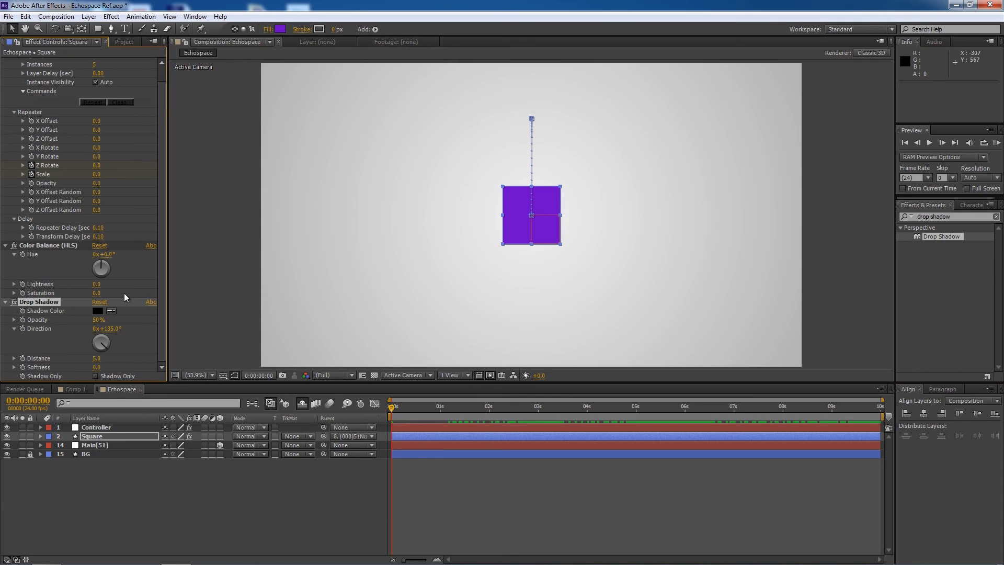
# Step: Set the Drop Shadow's Distance to 1 and Softness to 25
pyautogui.click(98, 358)
pyautogui.write('1')
pyautogui.click(96, 366)
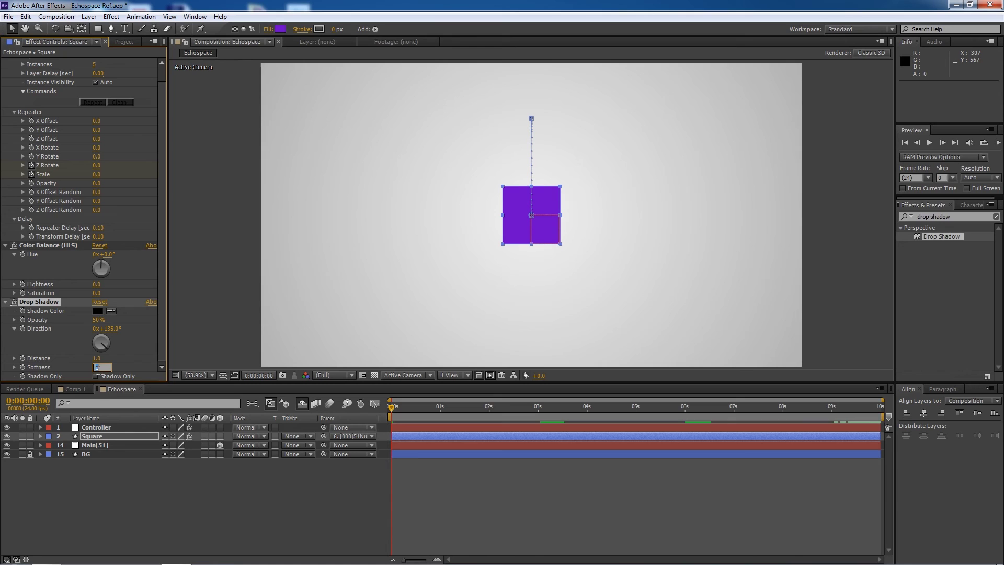
pyautogui.write('25')
pyautogui.press('Return')
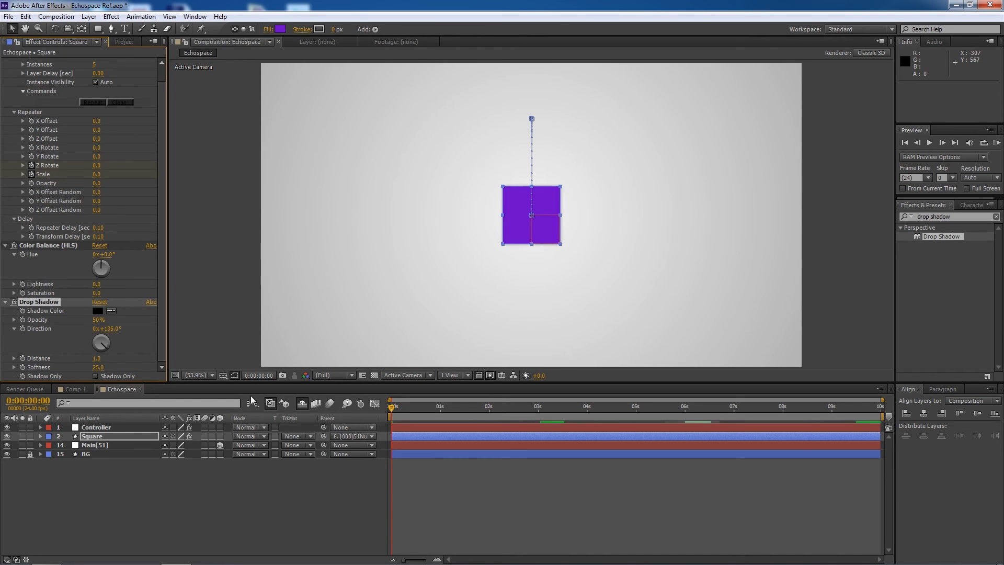
pyautogui.click(298, 403)
# Step: Apply Drop Shadow to echo layers [001]51–[005]51, re-hide shy layers, and preview the shadows
pyautogui.click(92, 446)
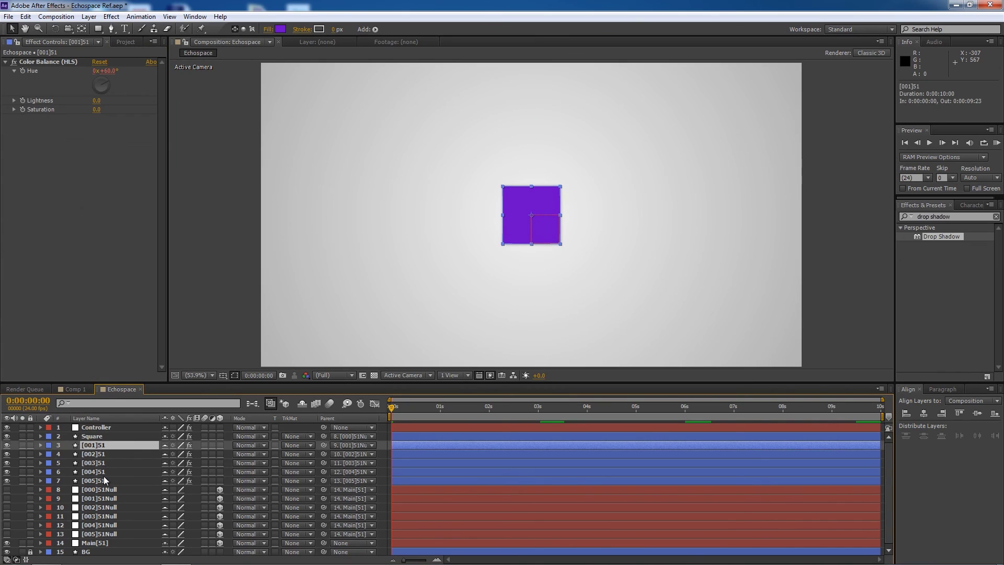
pyautogui.keyDown('shift'); pyautogui.click(103, 476); pyautogui.keyUp('shift')
pyautogui.moveTo(104, 477); pyautogui.dragTo(105, 474)
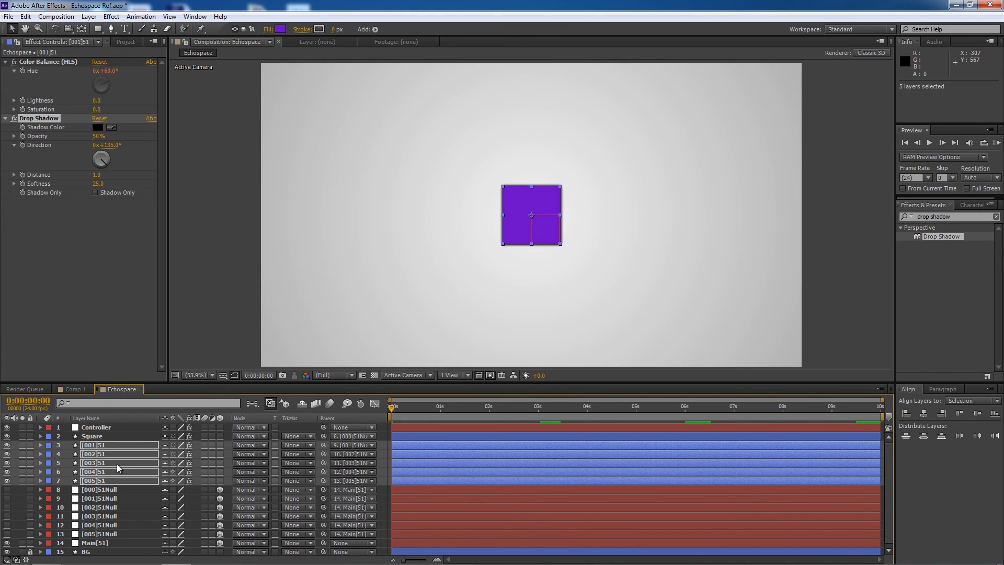
pyautogui.press('e')
pyautogui.press('e')
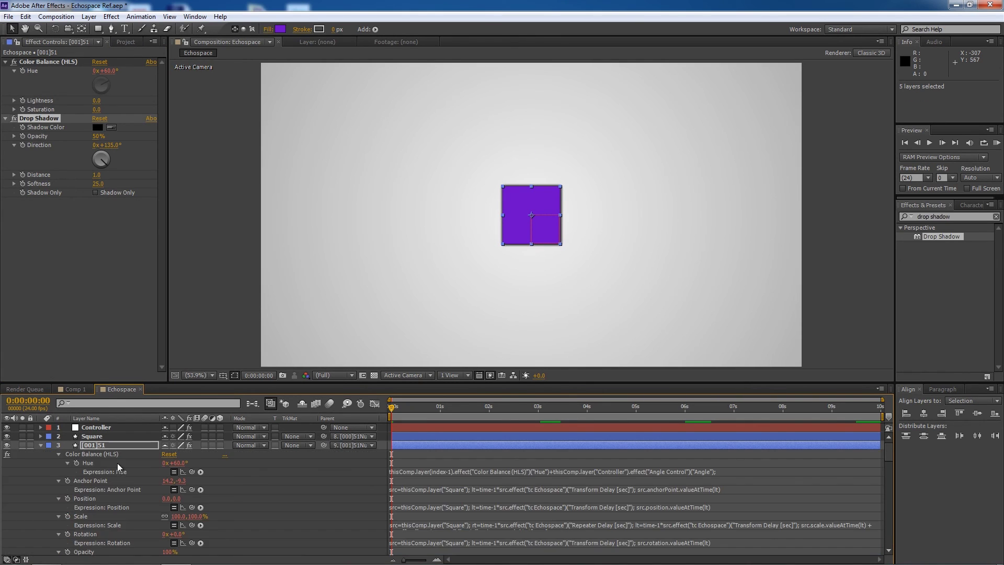
pyautogui.click(41, 445)
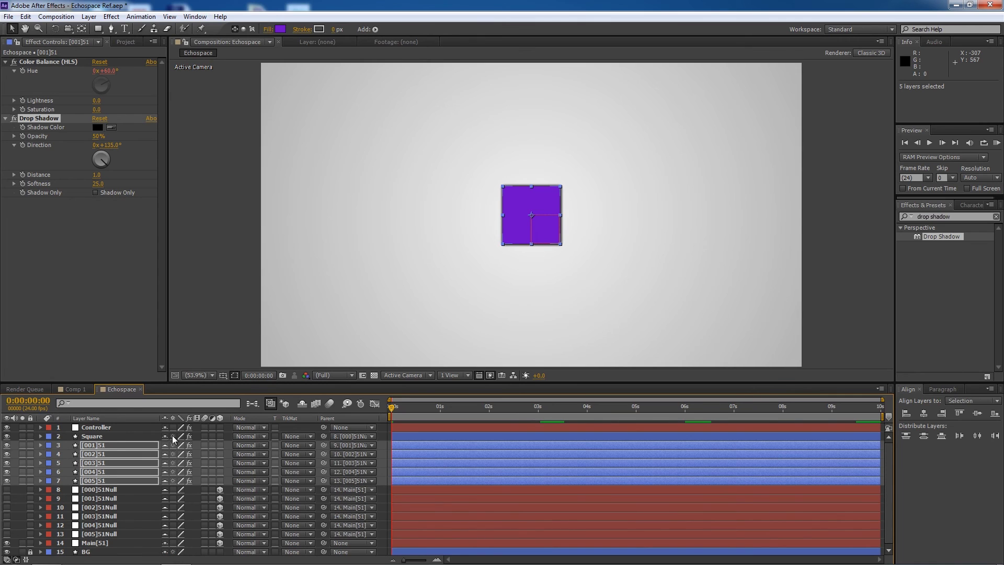
pyautogui.click(303, 404)
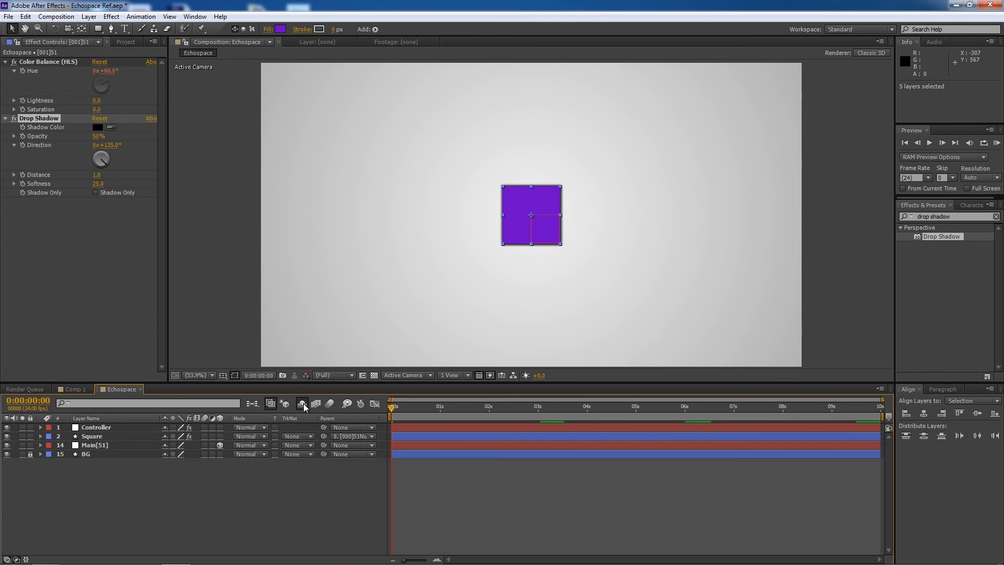
pyautogui.click(76, 503)
pyautogui.moveTo(411, 406); pyautogui.dragTo(391, 406)
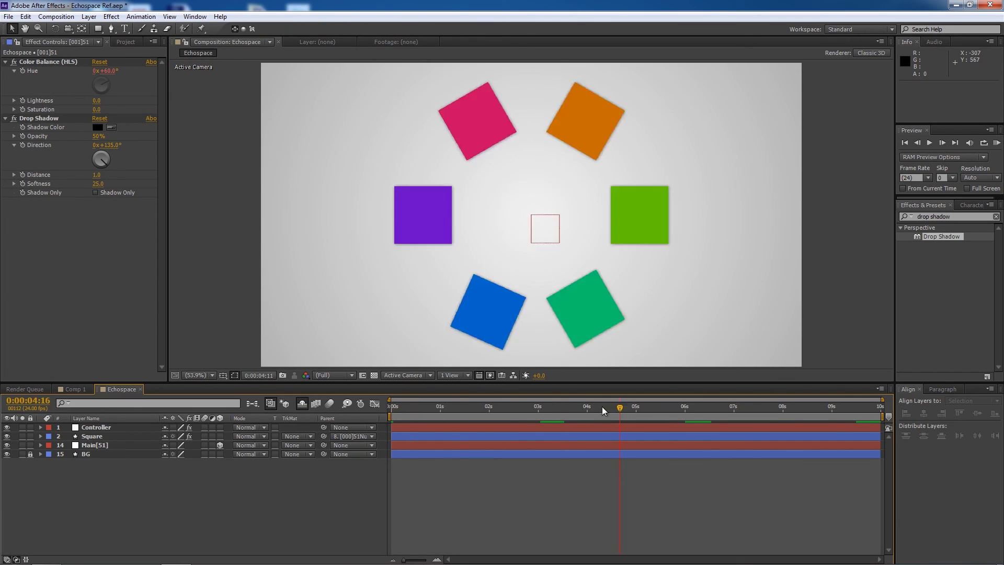